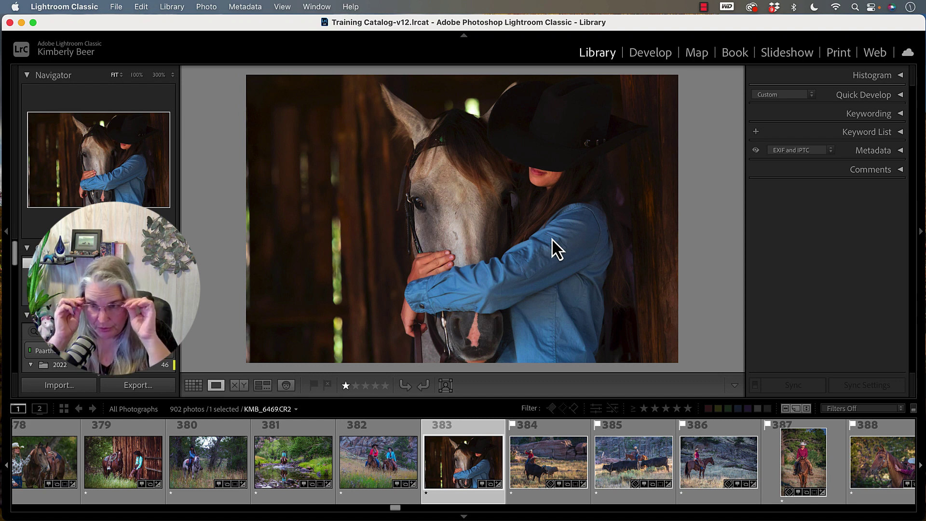
Create a brush mask for the photo in Develop and paint over the dark barn background beside the horse at brush size 14.
click(644, 56)
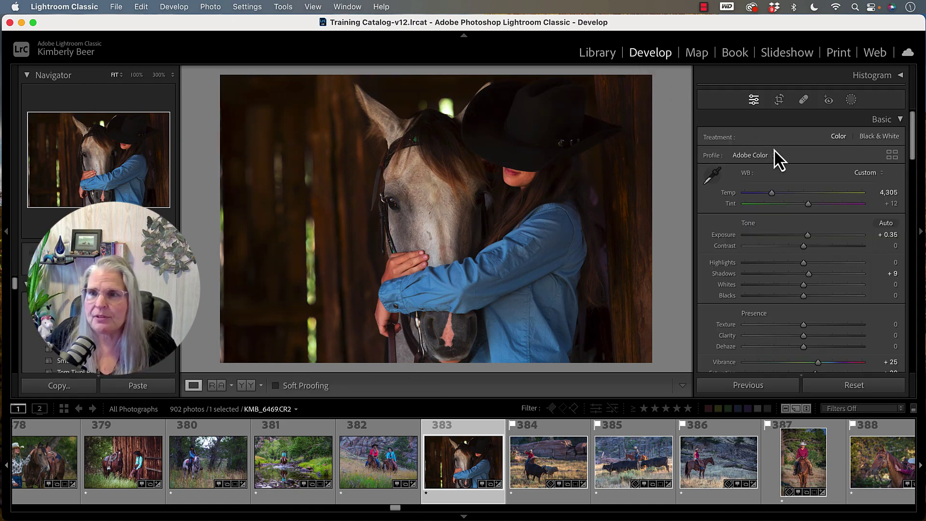
click(850, 100)
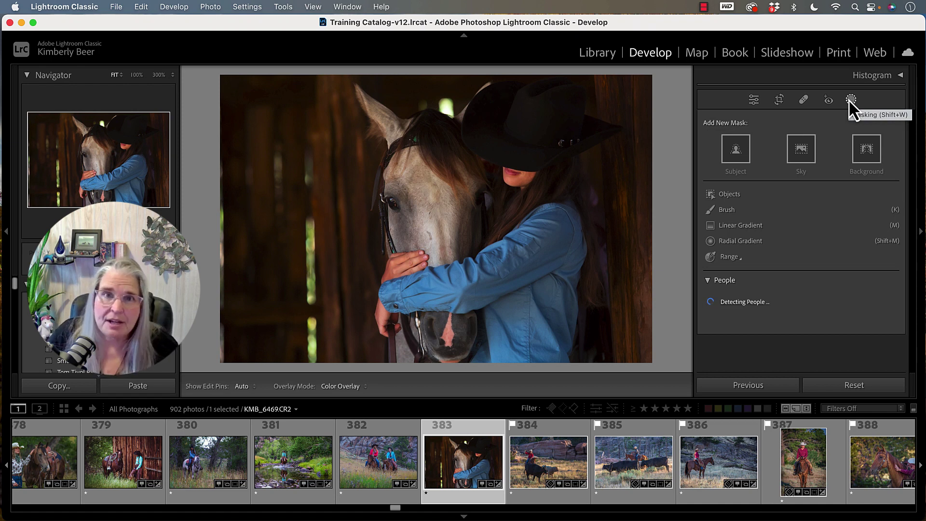
click(724, 210)
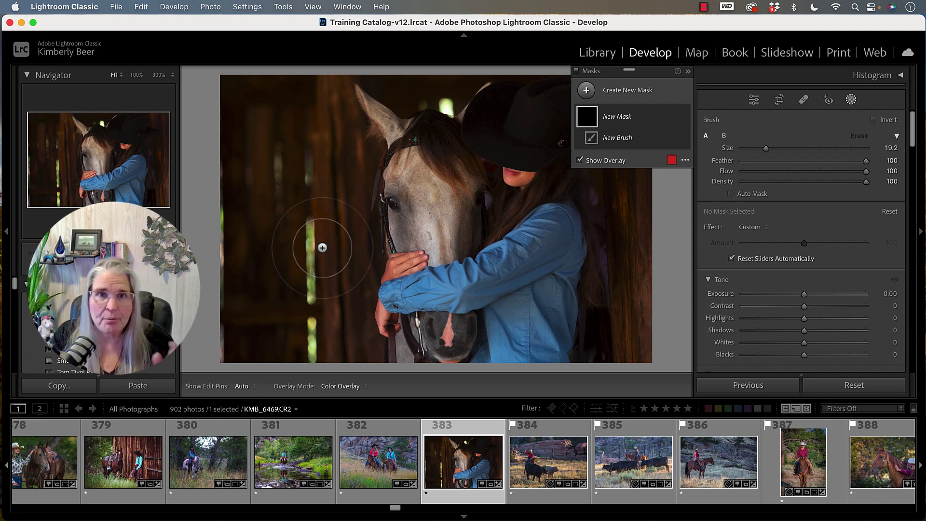
scroll(322, 248, down, 3)
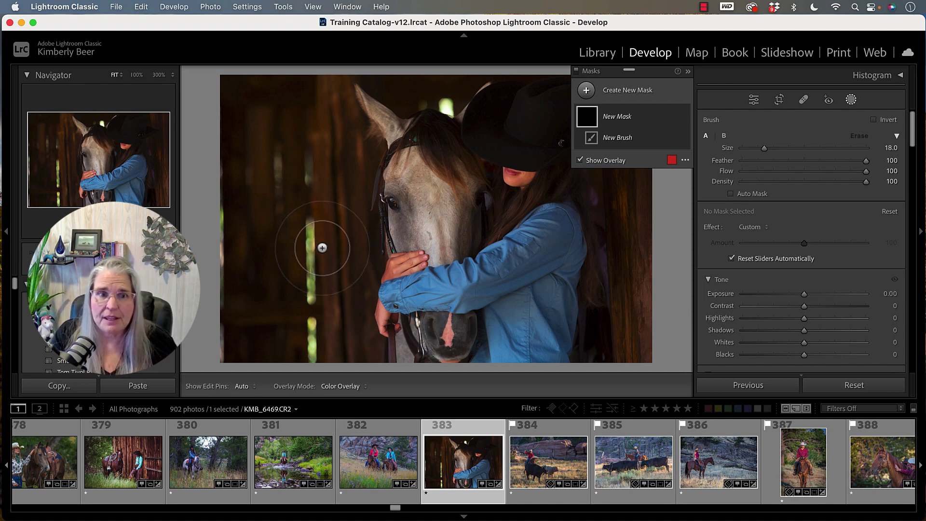
scroll(323, 247, up, 1)
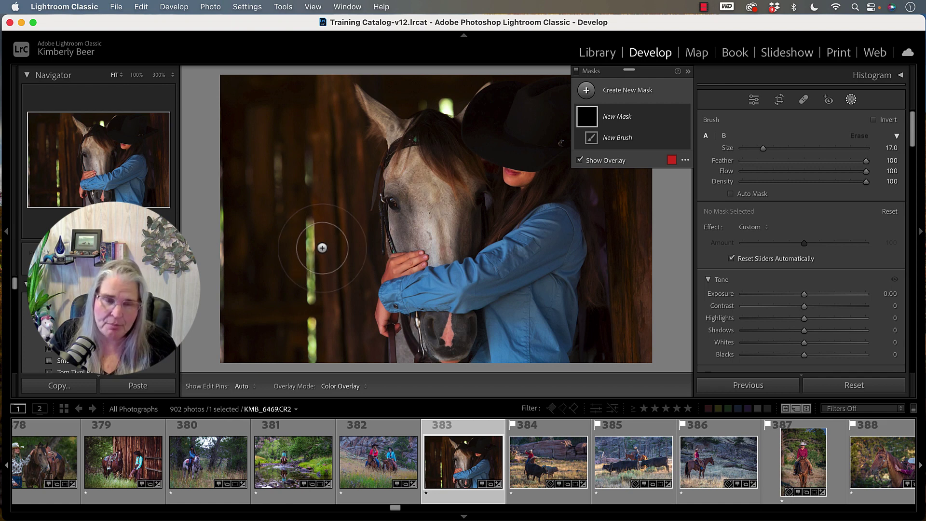
scroll(322, 248, down, 2)
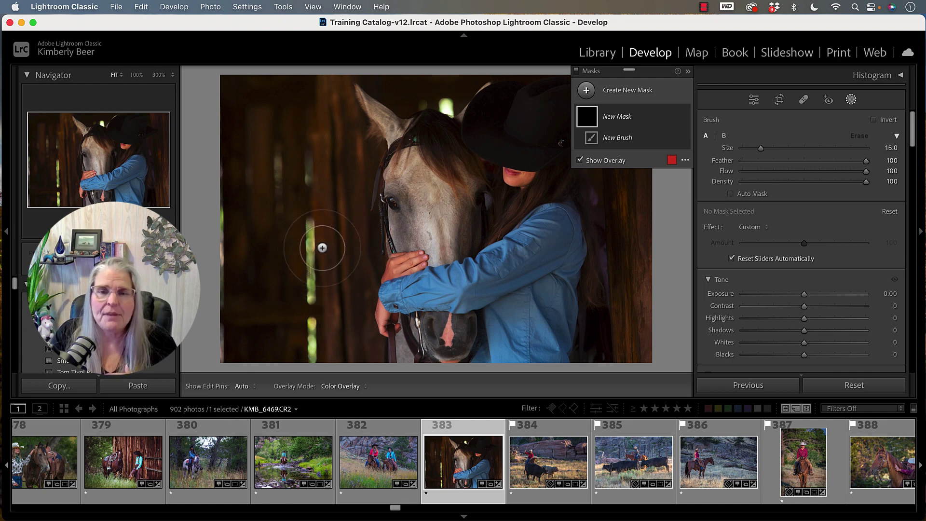
scroll(322, 247, down, 1)
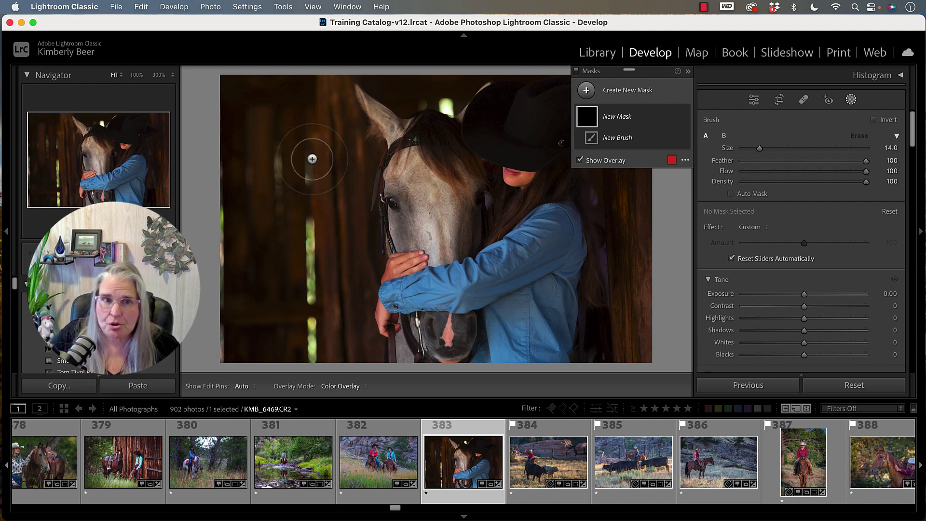
mouse_move(310, 153)
mouse_down()
mouse_move(301, 355)
mouse_move(268, 177)
mouse_move(240, 374)
mouse_move(243, 90)
mouse_move(276, 142)
mouse_move(287, 146)
mouse_move(304, 87)
mouse_move(315, 109)
mouse_move(319, 91)
mouse_move(351, 150)
mouse_move(356, 141)
mouse_move(352, 324)
mouse_move(365, 359)
mouse_move(323, 296)
mouse_up()
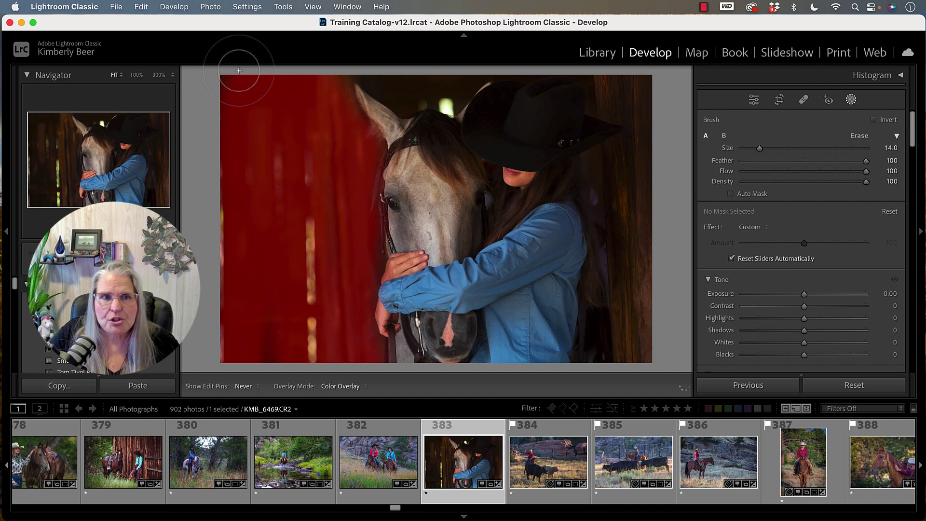
drag(210, 241, 236, 77)
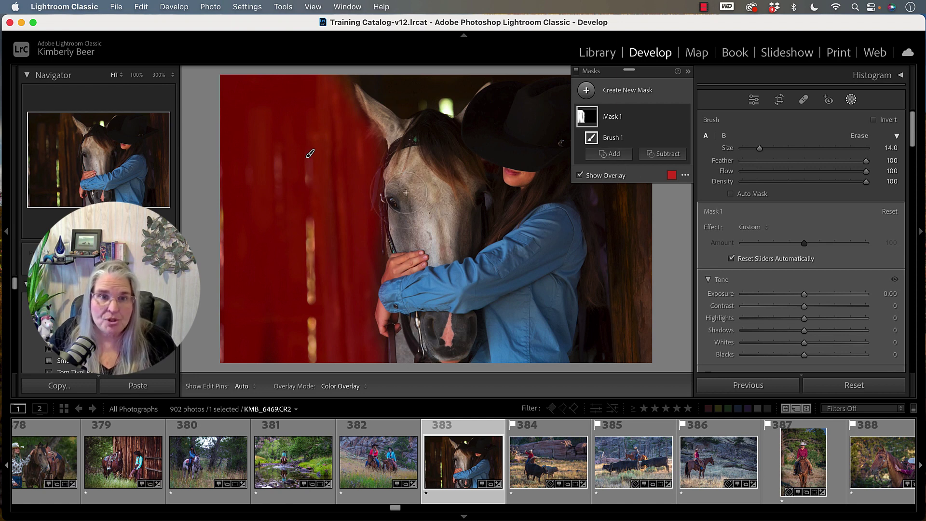
Add a second brush to Mask 1 and paint the background between the horse's ears and the hat at size 5.
click(609, 155)
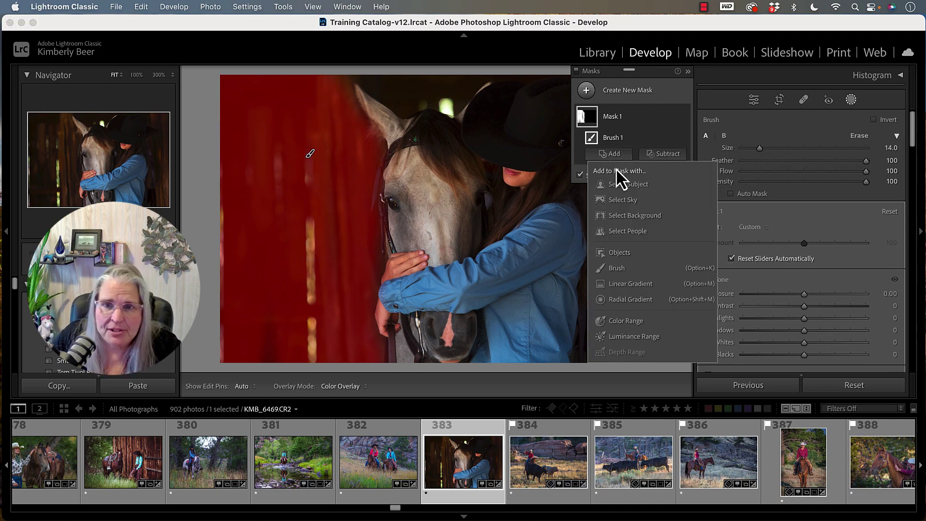
click(613, 269)
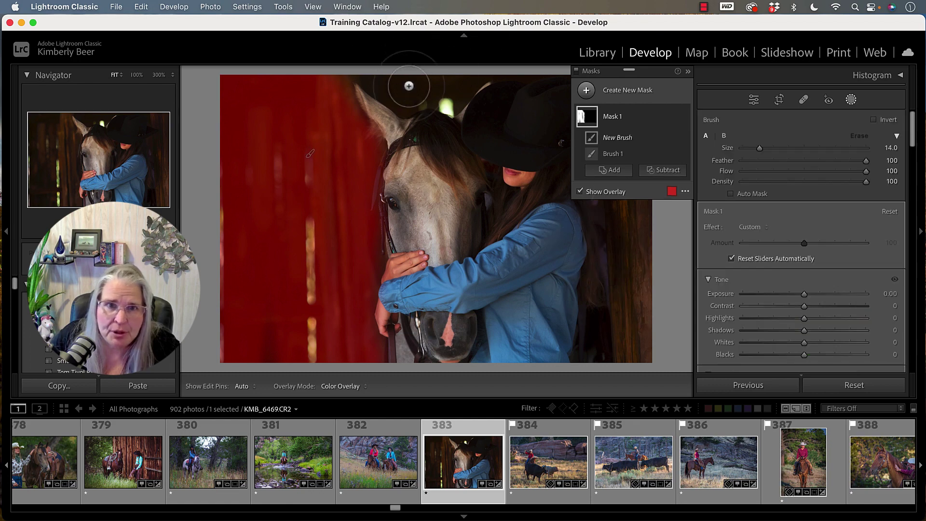
scroll(410, 99, down, 9)
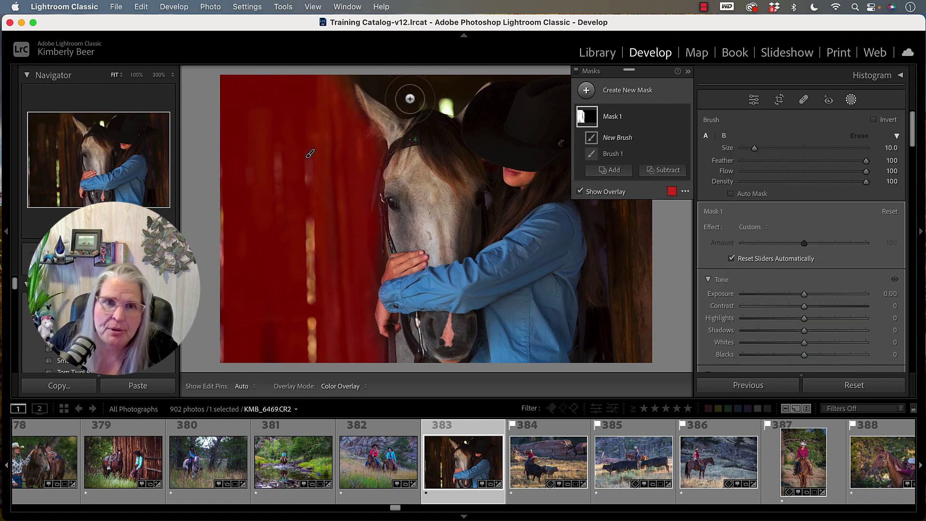
key(h)
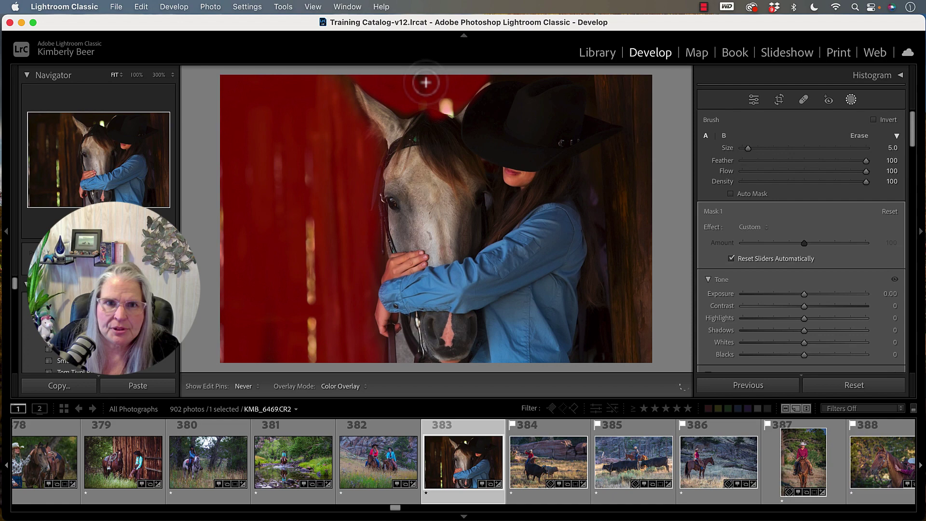
key(h)
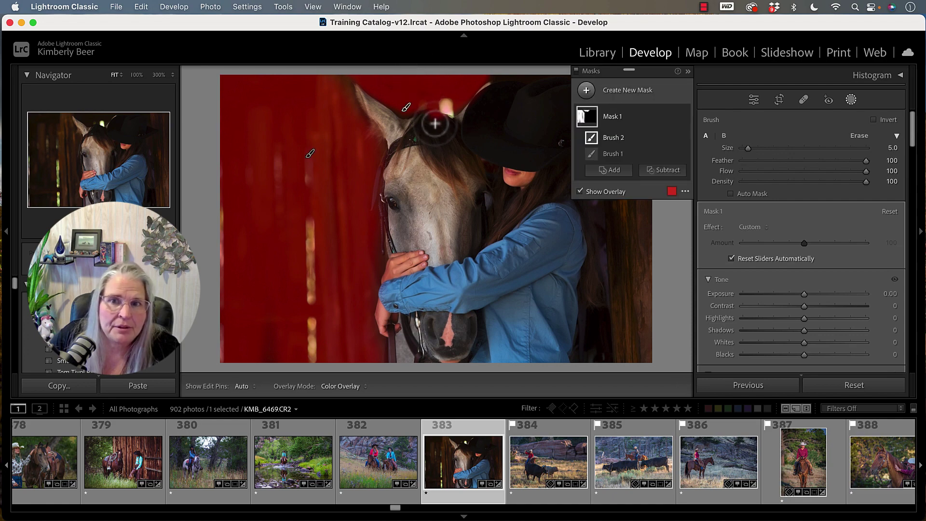
Subtract from Mask 1 with a size 5 brush to clear the overlay spill from the top of the horse's head.
click(661, 169)
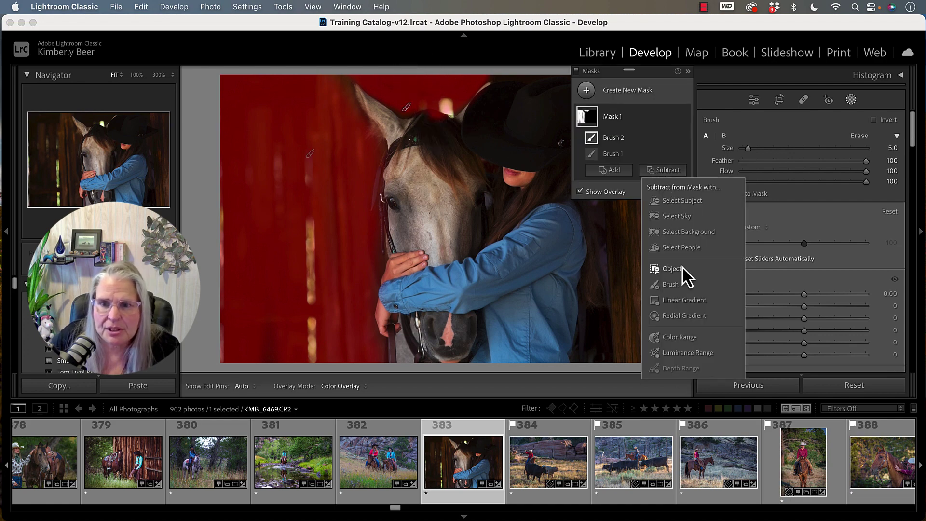
click(676, 280)
key(h)
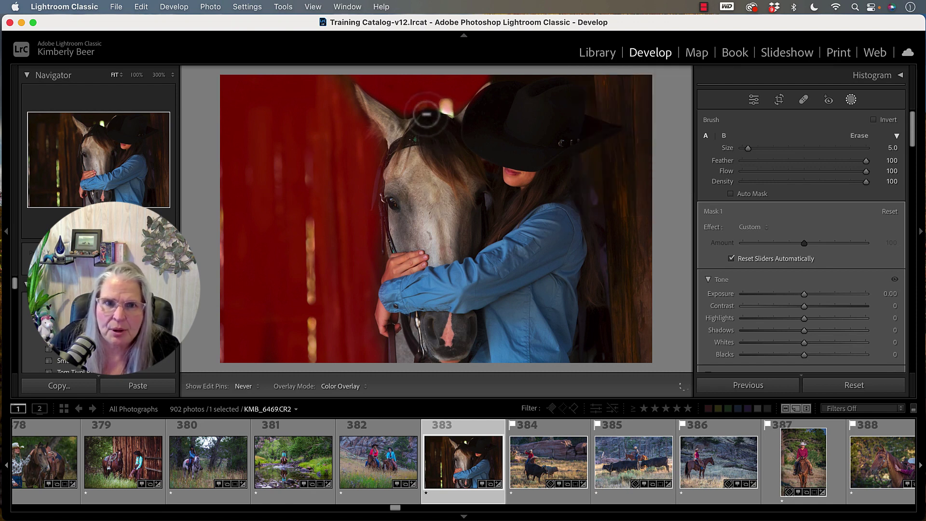
key(h)
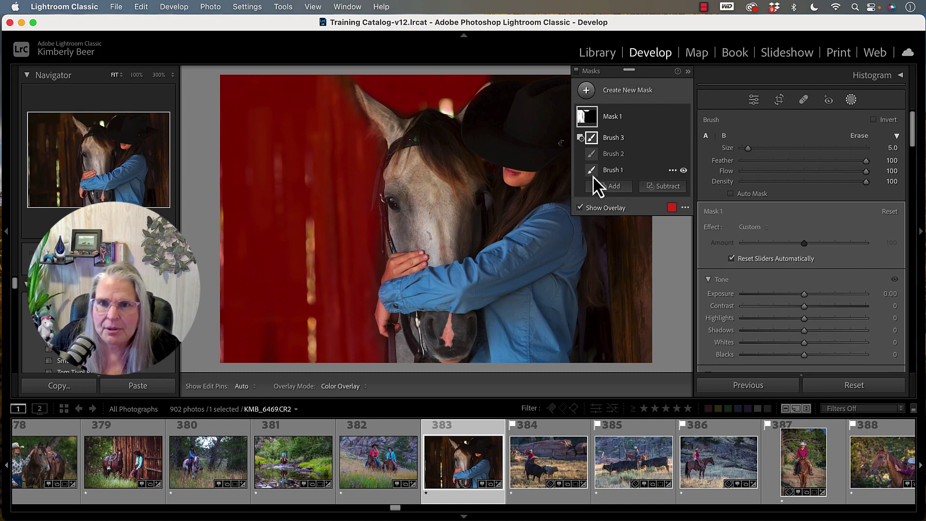
Add another brush to Mask 1 and dock the floating Masks panel above the brush settings.
click(616, 192)
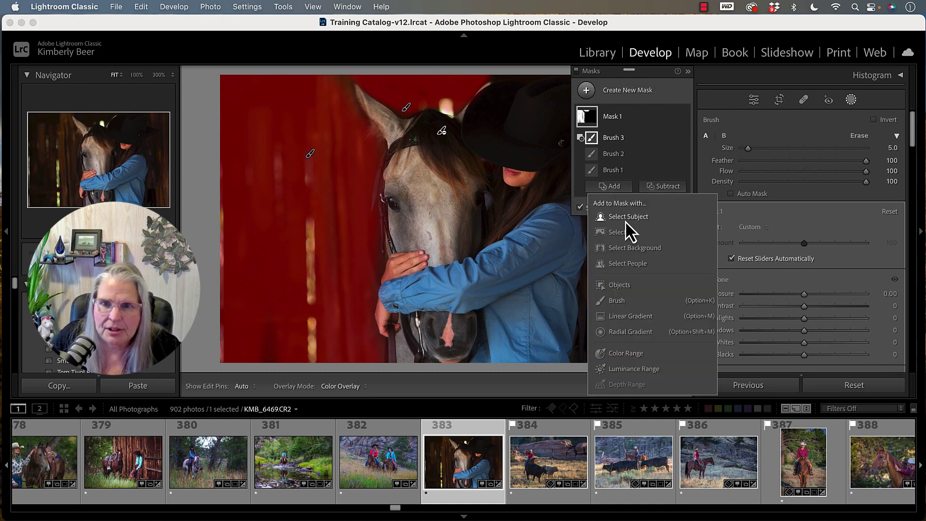
click(607, 299)
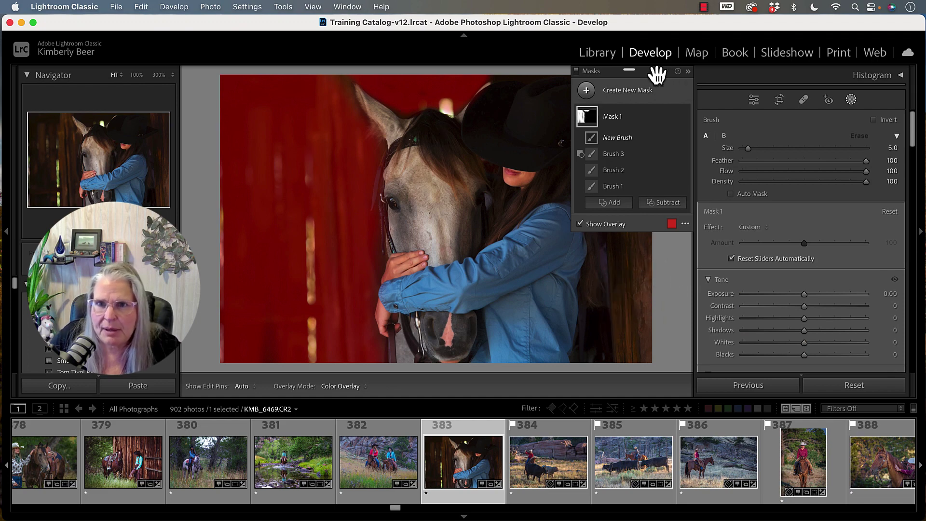
drag(651, 72, 685, 79)
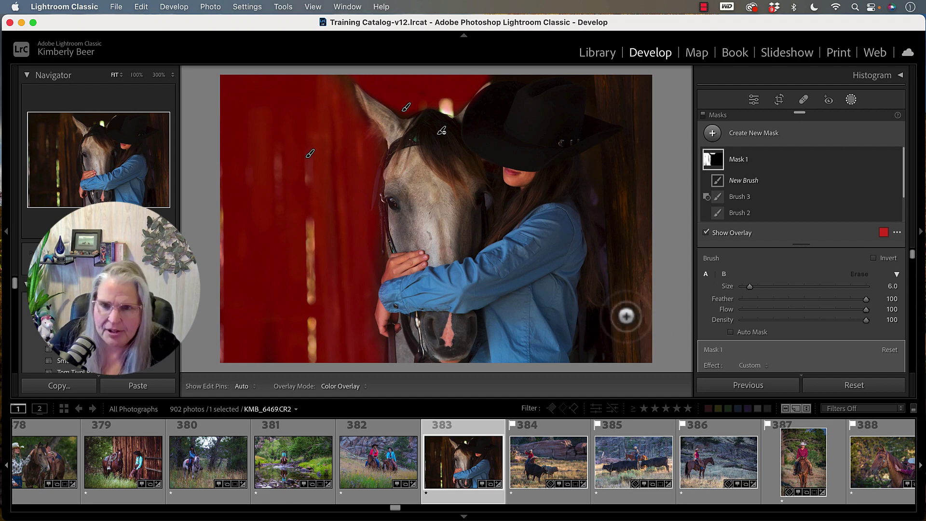
Paint the barn wall behind the woman and around her hat brim into the mask with a size 12 brush.
key(])
key(])
key(])
key(])
key(])
key(])
key(])
key(h)
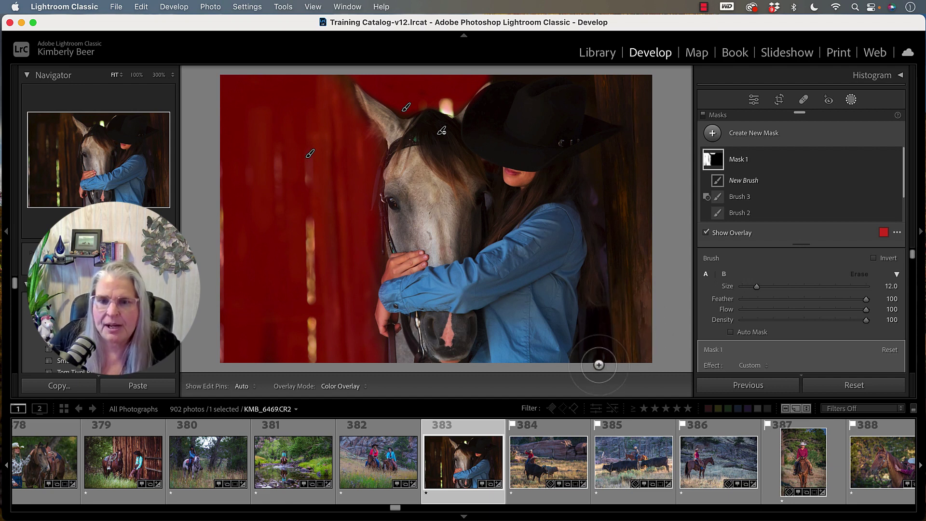
mouse_move(598, 363)
mouse_down()
mouse_move(594, 335)
mouse_move(592, 347)
mouse_move(605, 329)
mouse_move(618, 340)
mouse_move(632, 318)
mouse_move(639, 239)
mouse_move(650, 360)
mouse_move(603, 166)
mouse_move(622, 158)
mouse_move(634, 221)
mouse_move(655, 71)
mouse_move(606, 101)
mouse_move(592, 74)
mouse_move(653, 125)
mouse_up()
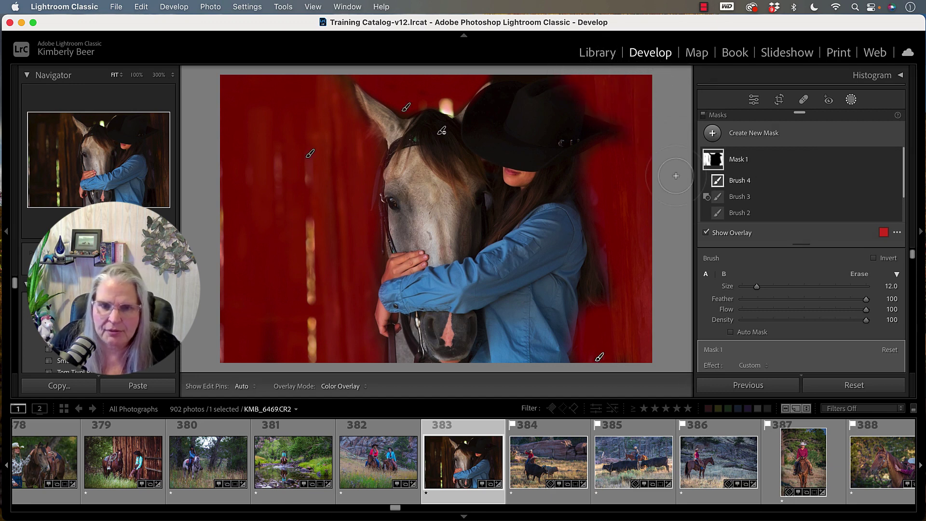
key(h)
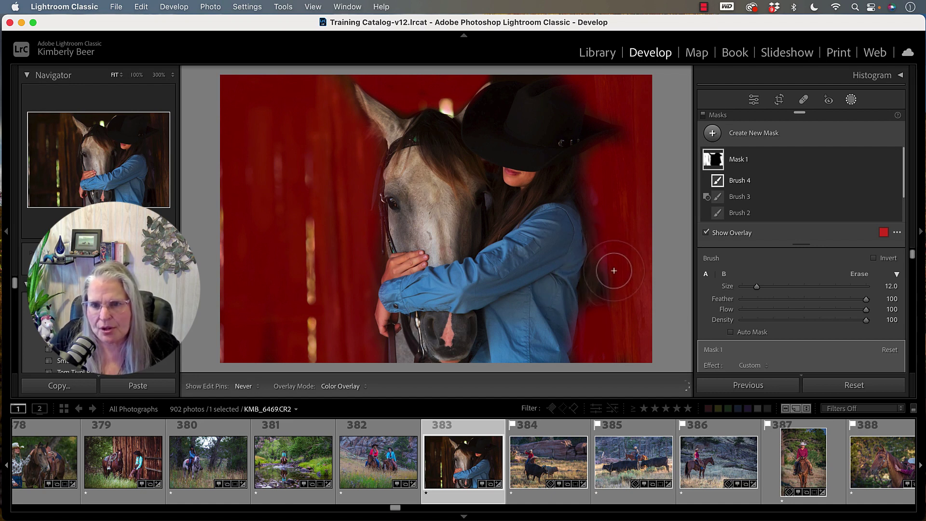
key(h)
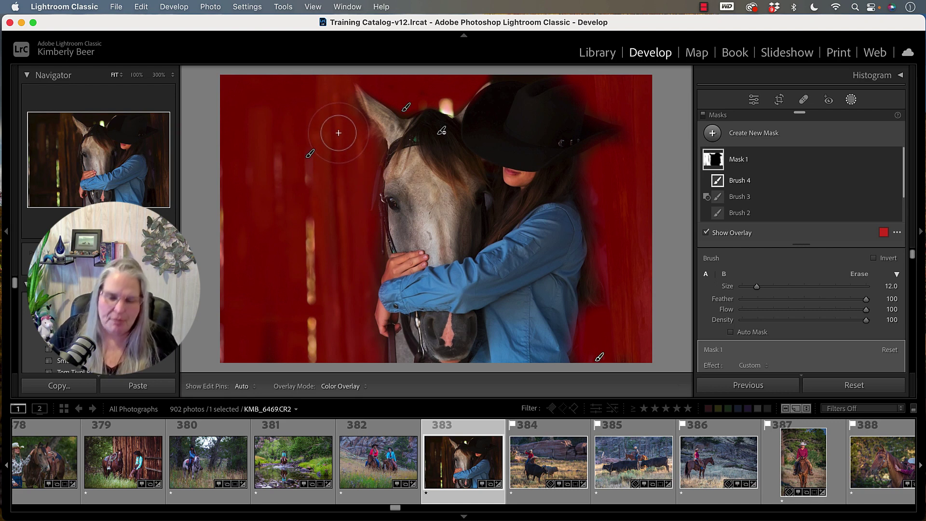
Reduce the brush to size 6 and fill in the mask along the outer edge of the horse's ear and head.
key(bracketleft)
key(bracketleft)
key(bracketleft)
key(bracketleft)
key(bracketleft)
key(bracketleft)
drag(365, 123, 357, 109)
key(h)
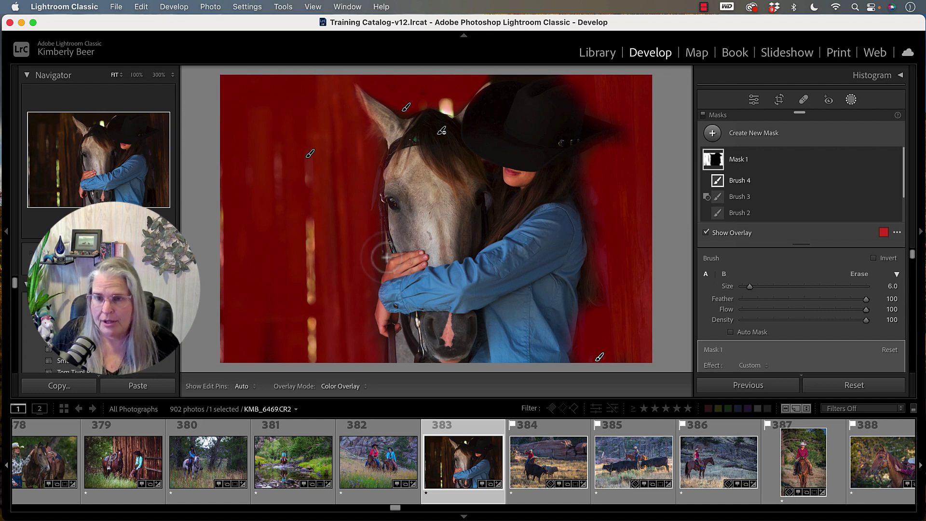
Shorten the docked Masks panel to make more room for the brush and adjustment settings below it.
scroll(787, 269, down, 3)
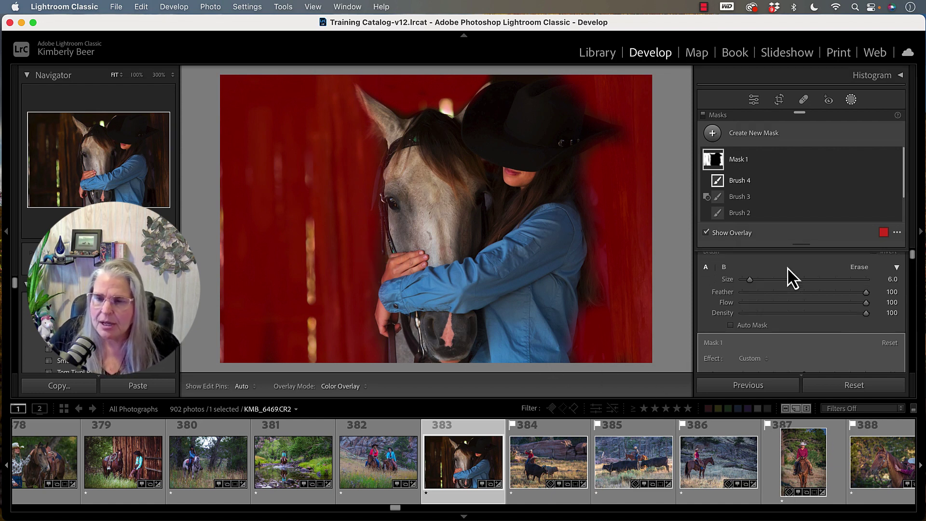
scroll(776, 285, up, 2)
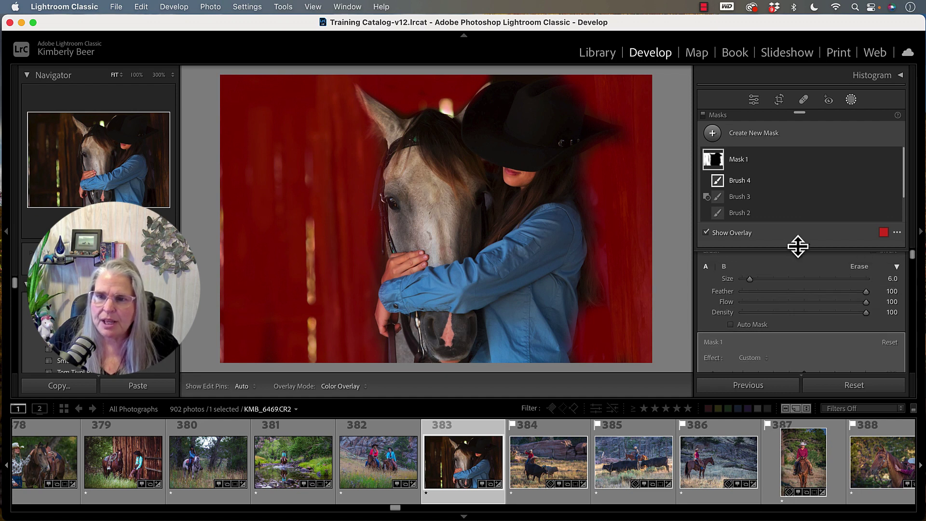
drag(798, 245, 789, 157)
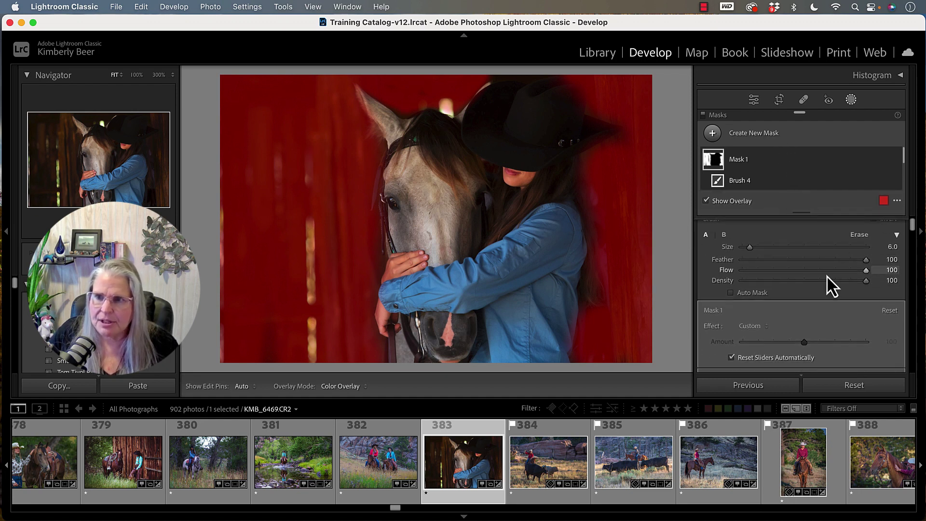
scroll(827, 276, up, 1)
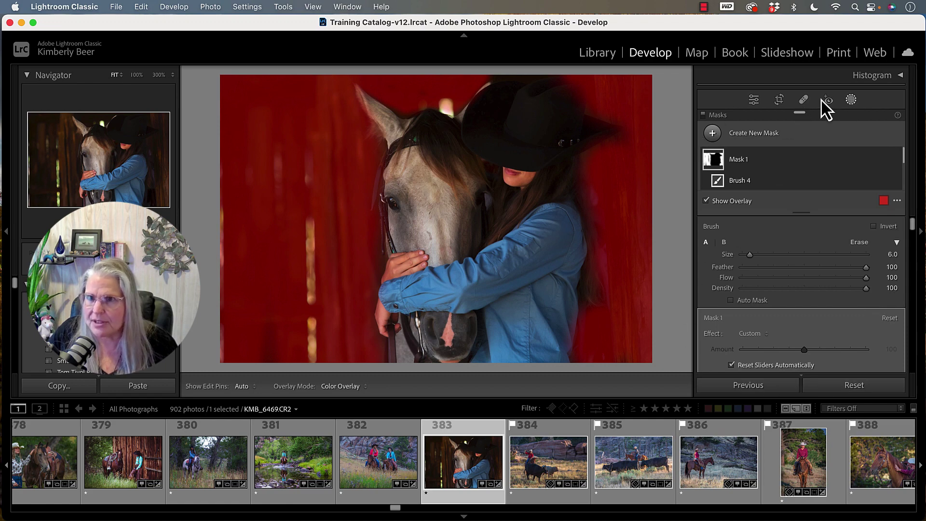
Exit and reopen masking, select Mask 1 again, and look through its brush components and Tone and Color adjustments.
click(851, 99)
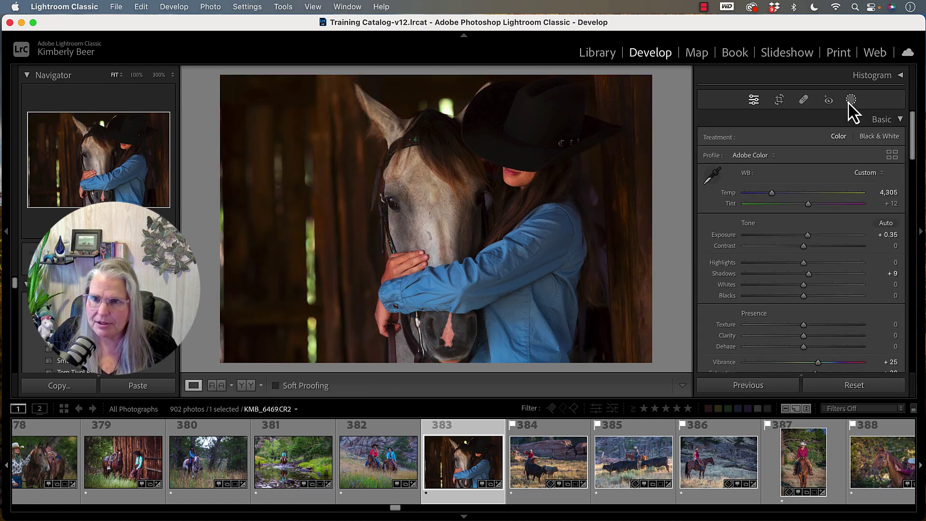
click(851, 100)
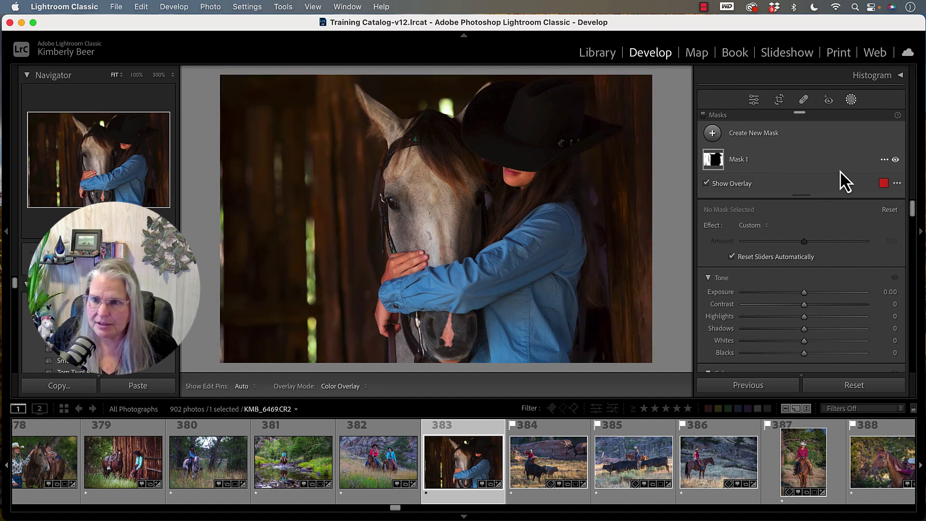
click(766, 164)
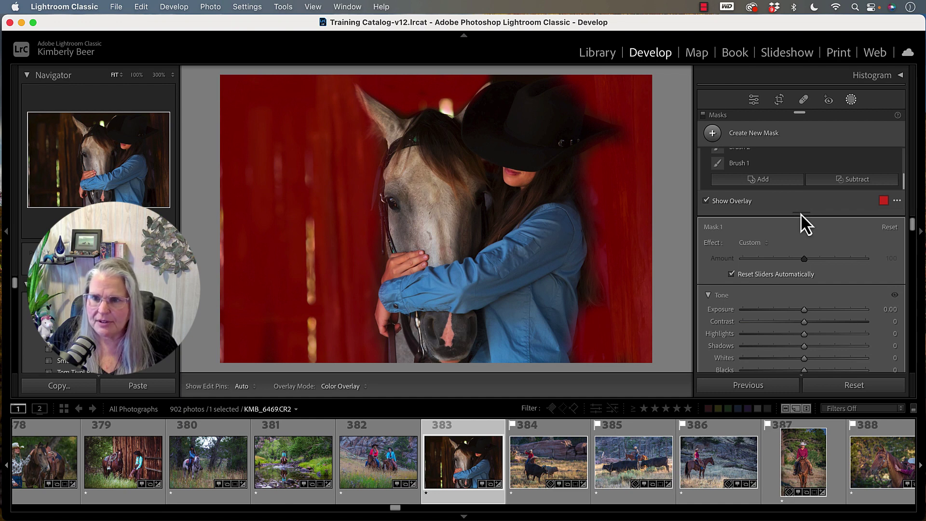
scroll(766, 317, down, 2)
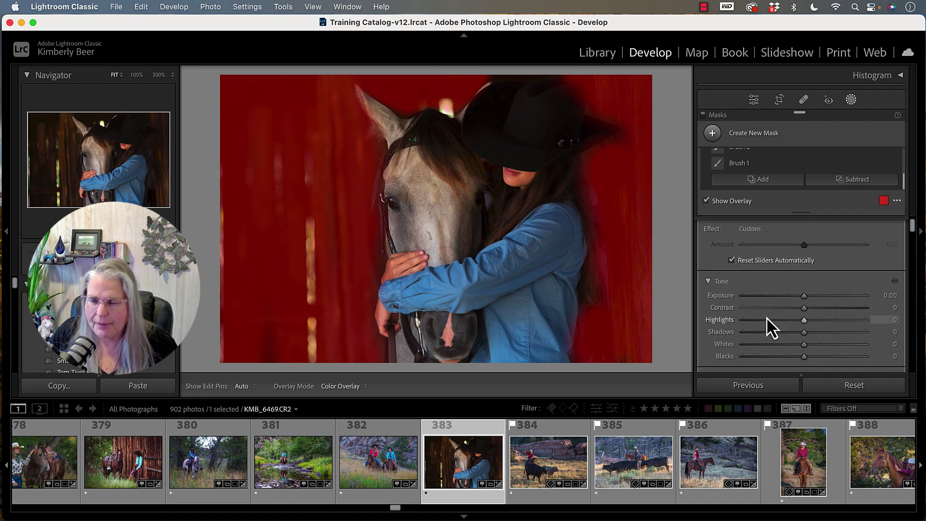
scroll(748, 270, down, 1)
scroll(748, 270, down, 1)
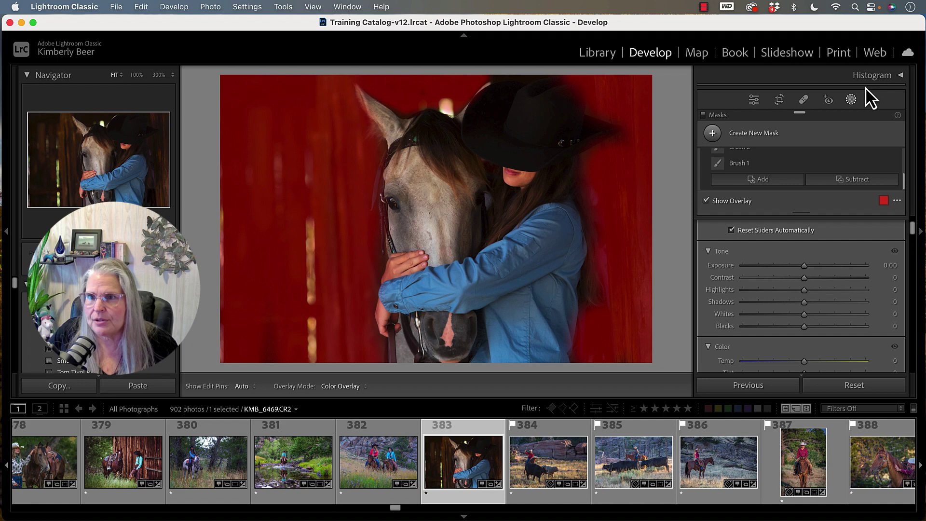
scroll(784, 184, up, 1)
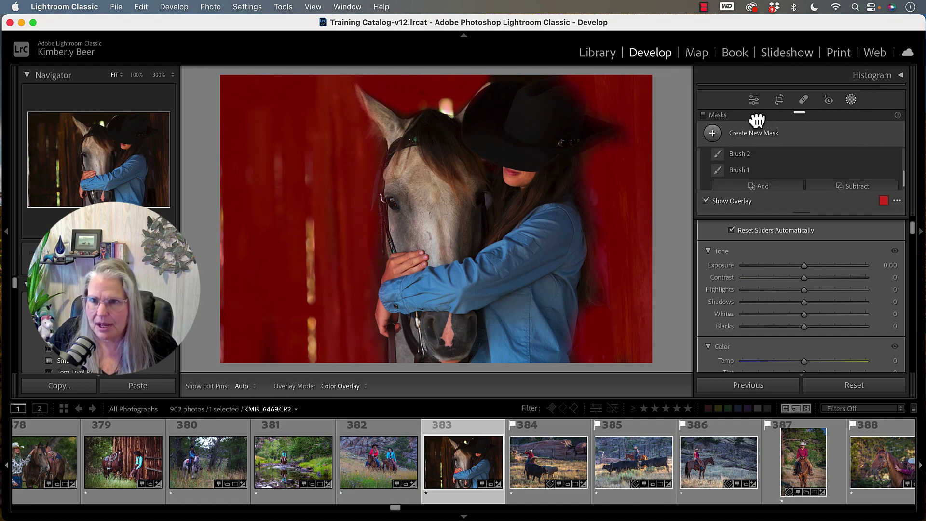
Undock the Masks panel and park it over the filmstrip, clear of the photo and the adjustment sliders.
drag(757, 117, 257, 199)
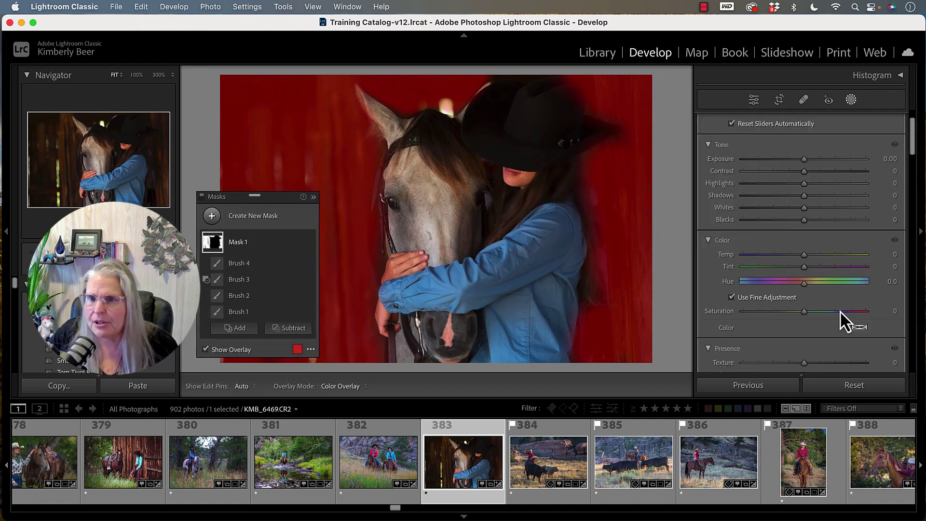
scroll(850, 201, up, 3)
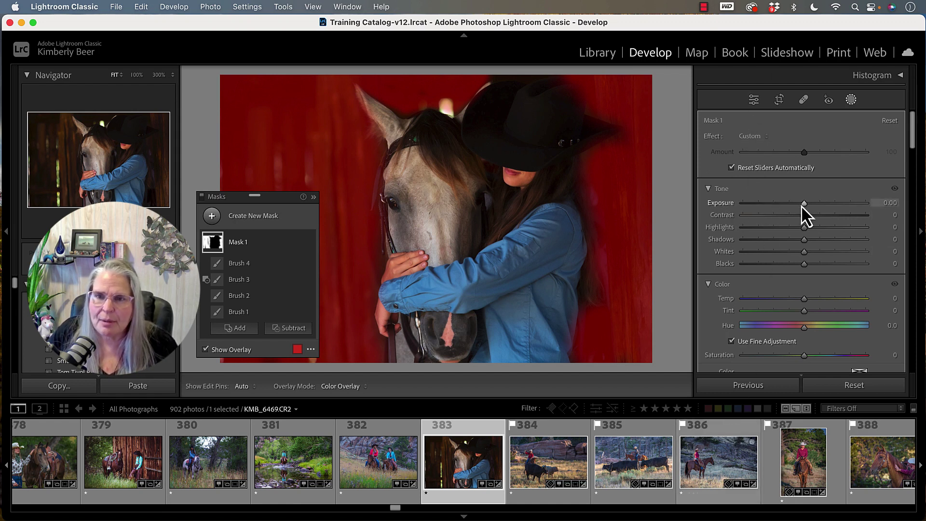
drag(265, 199, 234, 341)
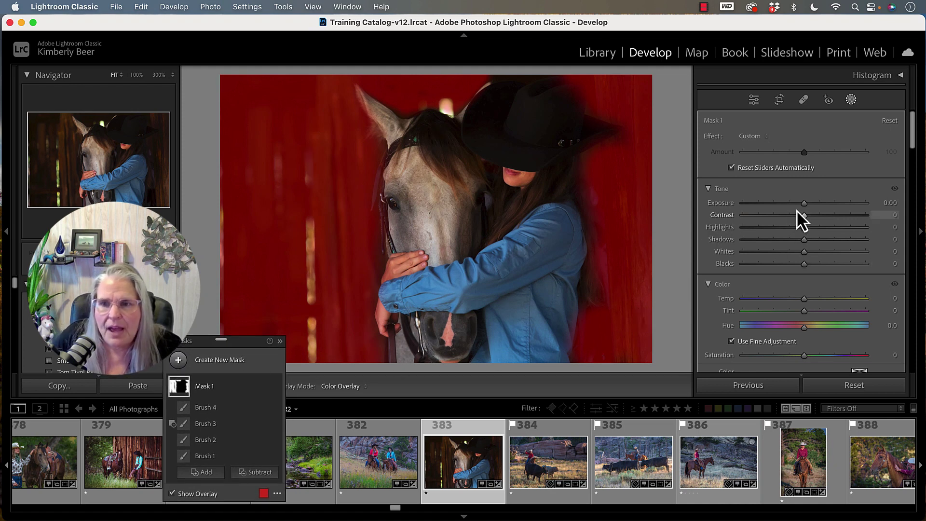
Darken the masked barn background with Exposure -1.14, Highlights -100, Shadows -100 and Blacks -57.
drag(803, 204, 786, 207)
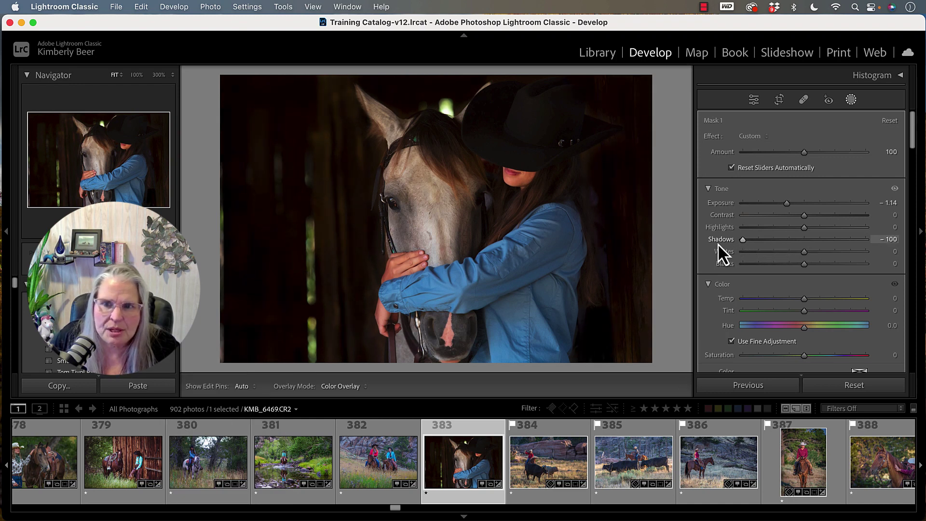
drag(718, 244, 718, 243)
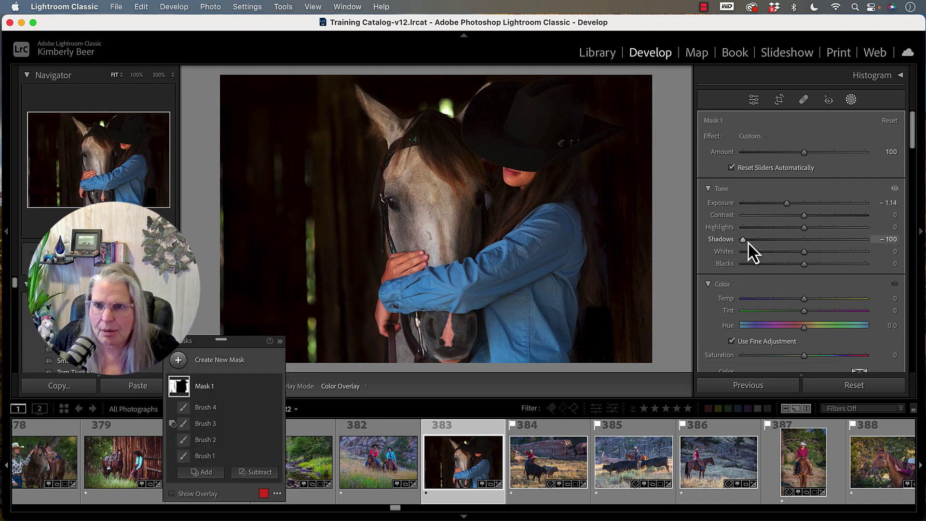
drag(803, 227, 711, 229)
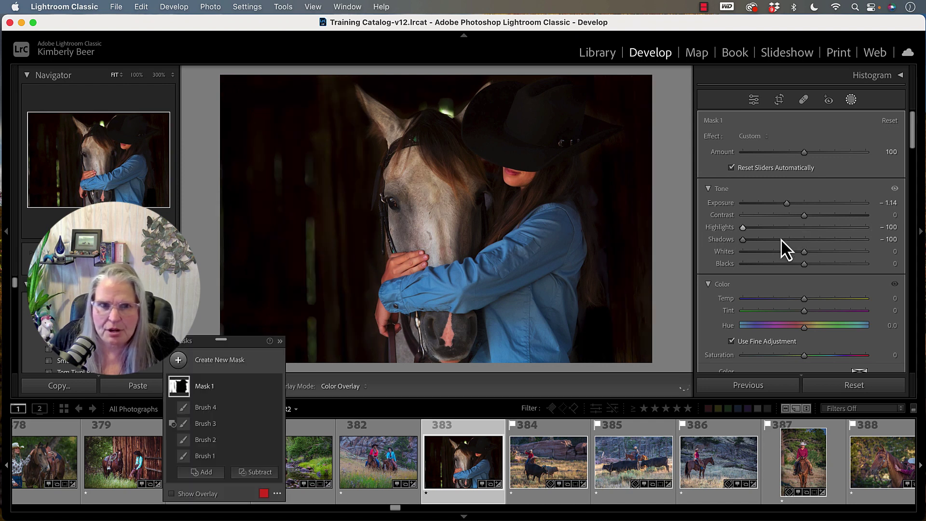
drag(803, 263, 767, 265)
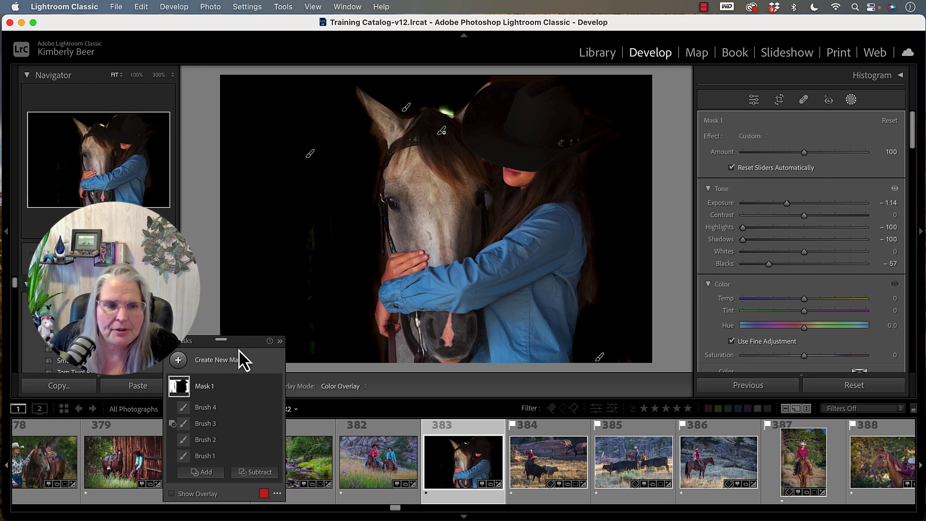
Redock the Masks panel, add another brush to Mask 1, and paint over the bright spot between the horse's ears and the hat.
drag(240, 343, 714, 156)
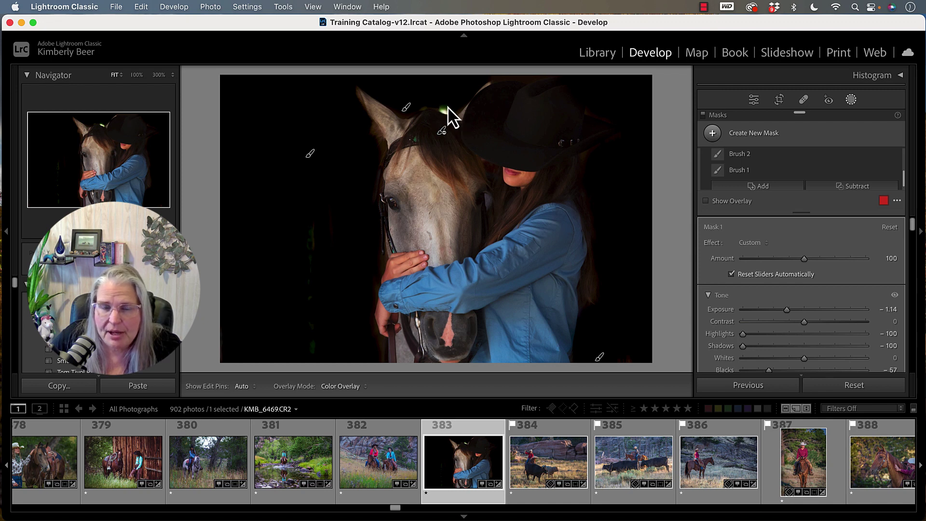
scroll(795, 167, down, 1)
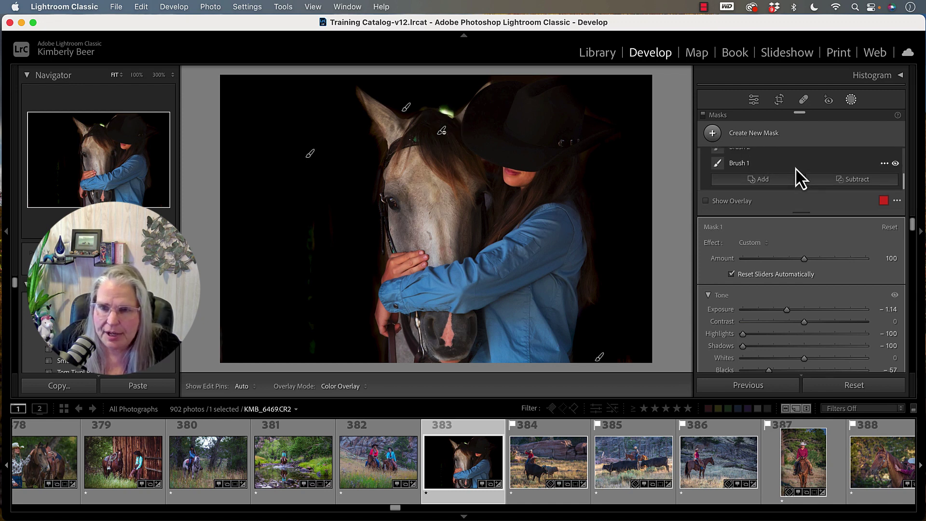
click(757, 182)
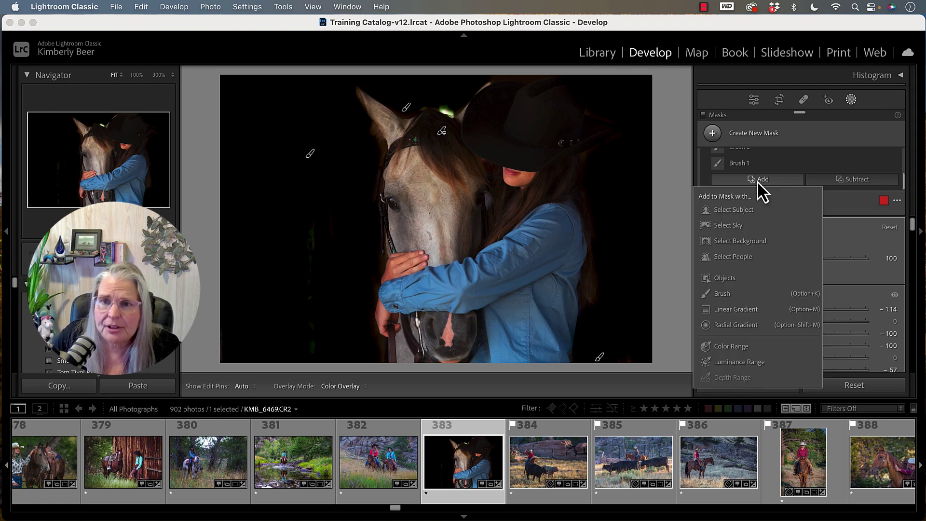
click(731, 293)
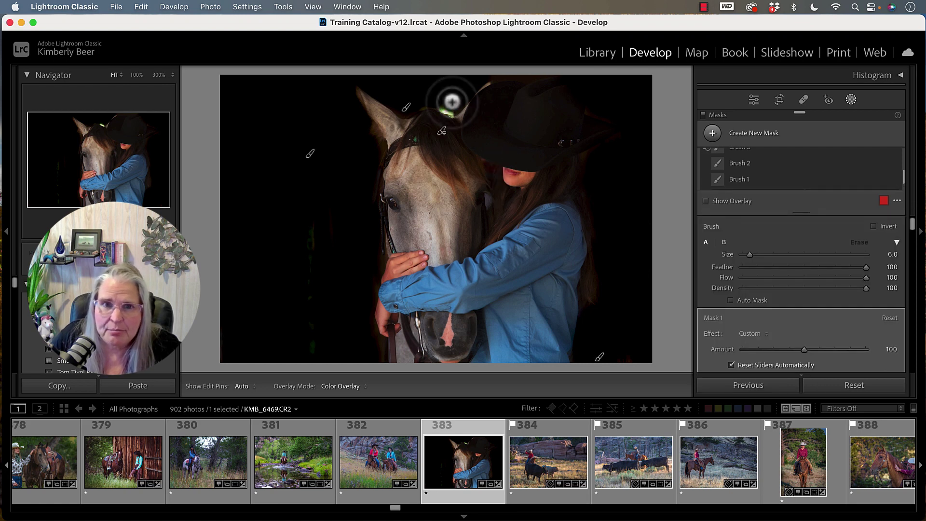
drag(453, 115, 405, 76)
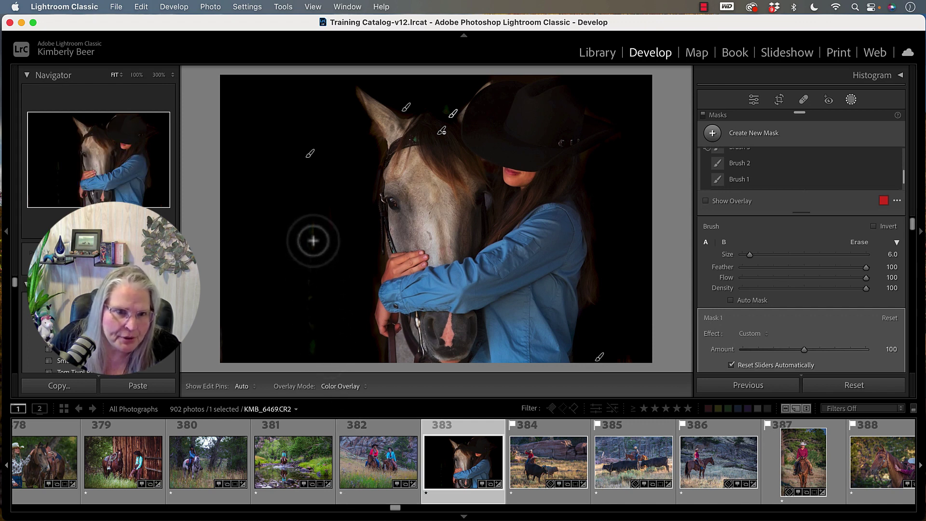
key(h)
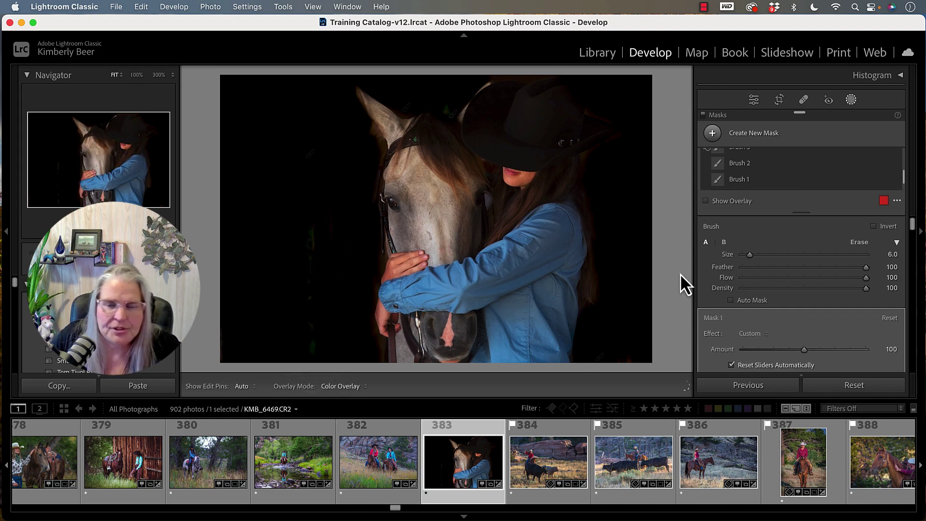
key(h)
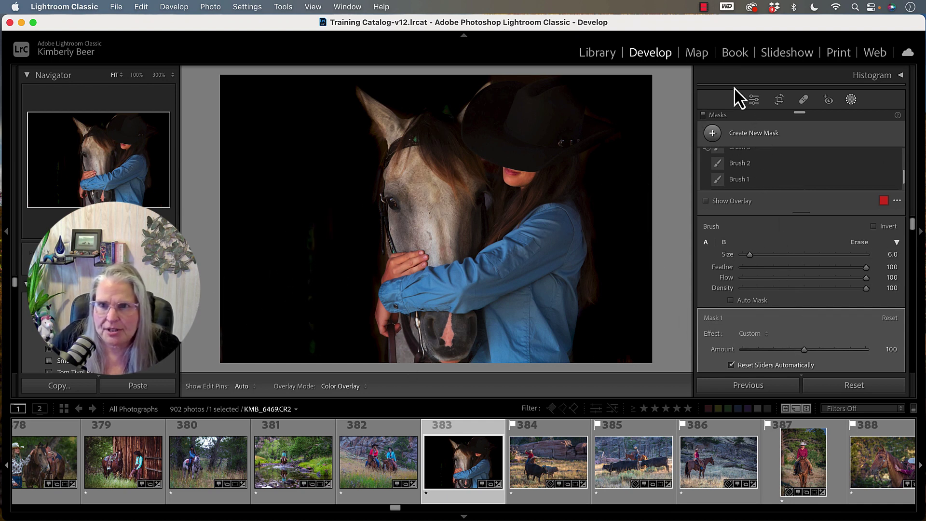
Undock the Masks panel, set Mask 1's Blacks to -74, and float the panel over the photo's upper corner beside the hat.
drag(759, 115, 248, 285)
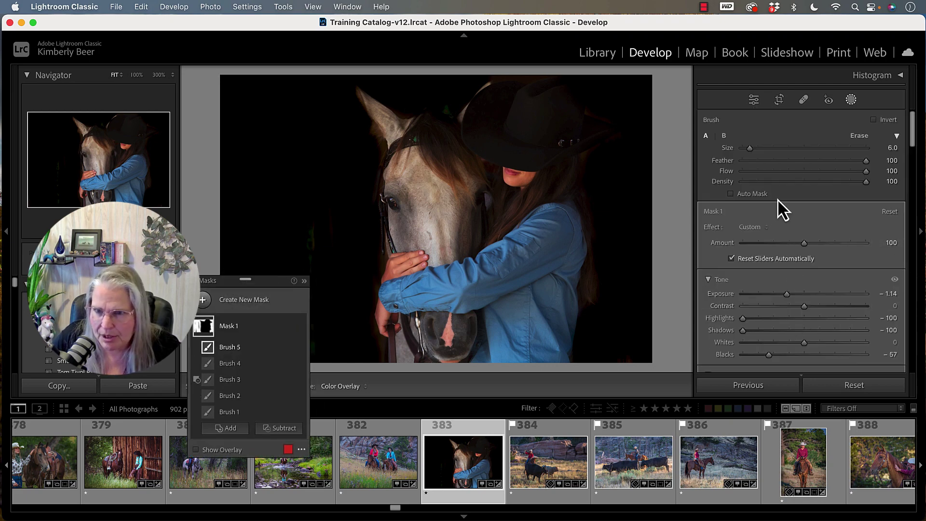
scroll(779, 212, down, 3)
drag(766, 205, 757, 206)
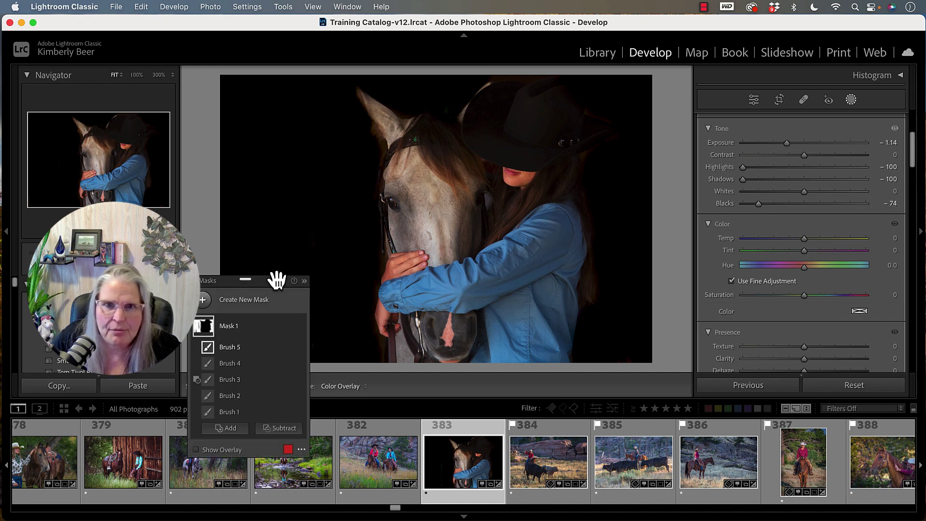
drag(275, 277, 187, 201)
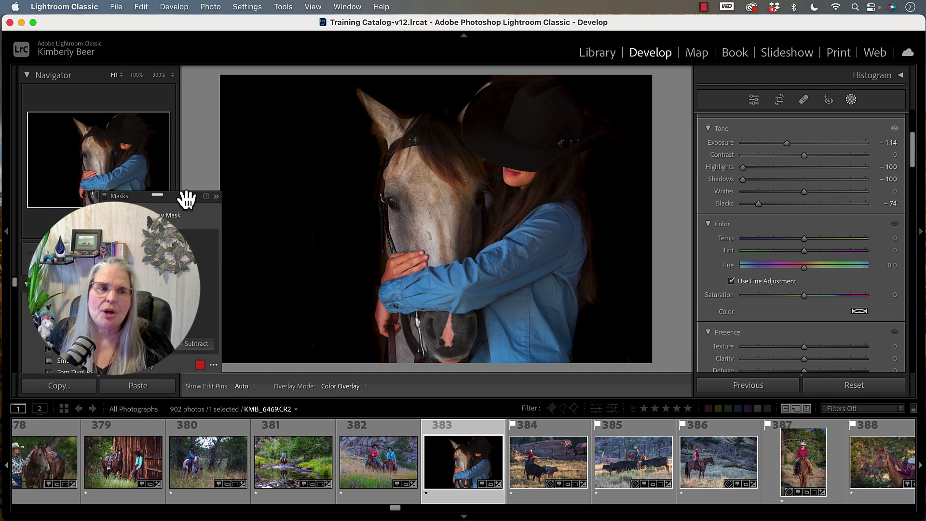
drag(180, 201, 688, 96)
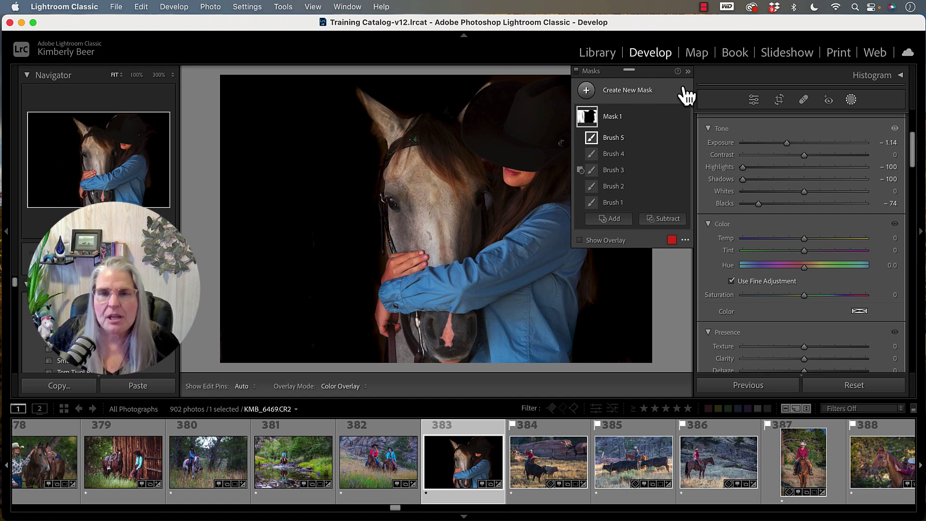
Create a new brush mask and paint over both of the horse's eyes.
mouse_move(630, 128)
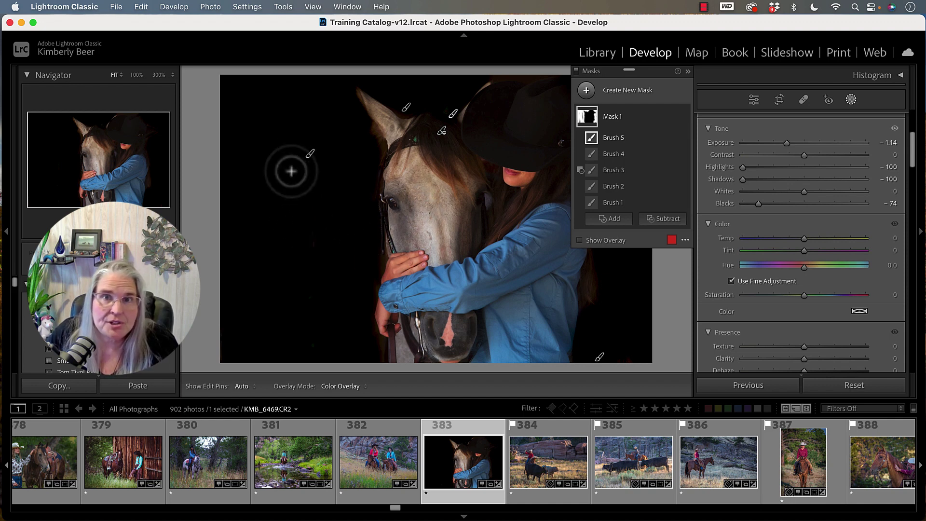
click(586, 90)
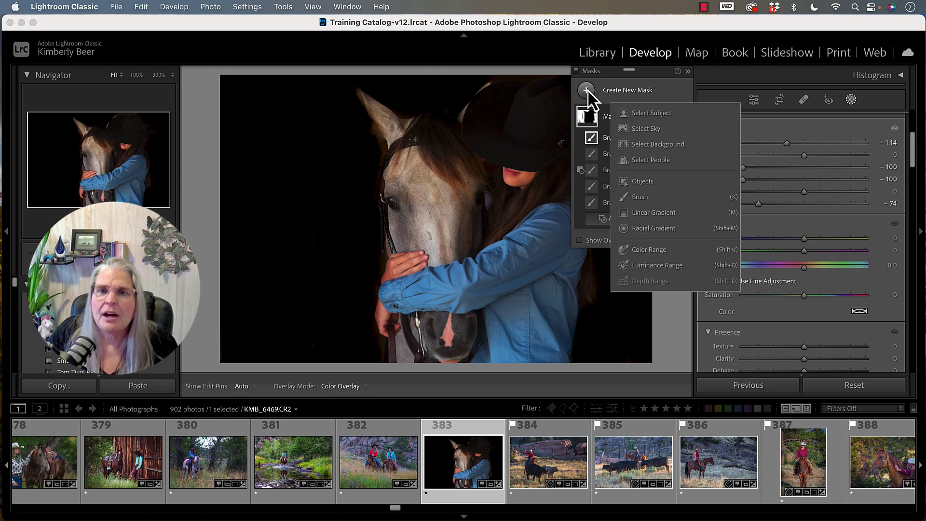
click(659, 197)
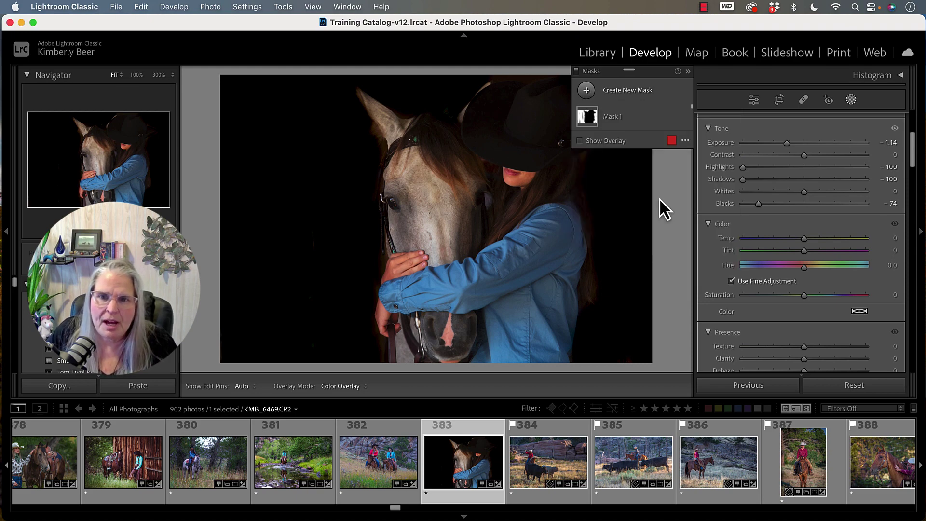
mouse_move(404, 216)
mouse_down()
mouse_move(392, 219)
mouse_move(396, 195)
mouse_up()
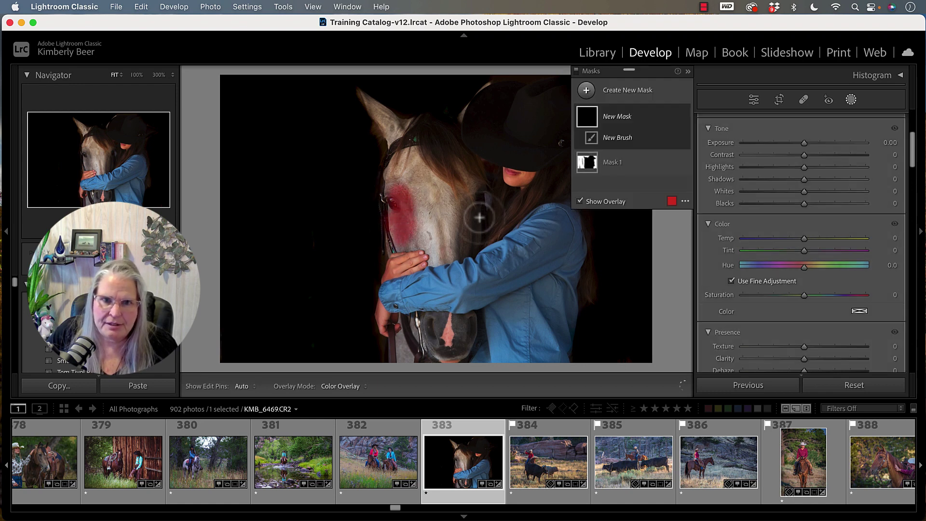
drag(479, 214, 476, 186)
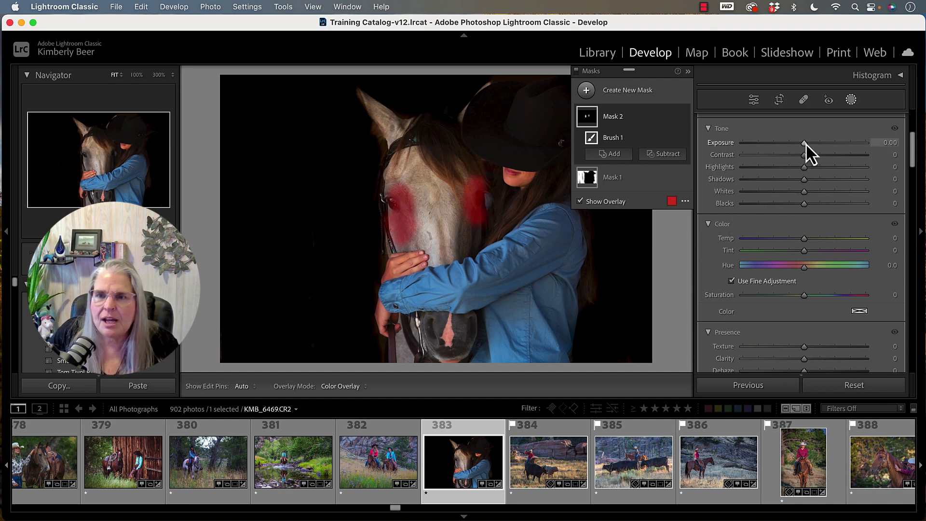
Brighten the horse's eyes in Mask 2 with Exposure 0.39, Shadows 57 and Whites 43, leaving Blacks at 0.
drag(805, 143, 811, 143)
drag(805, 178, 839, 173)
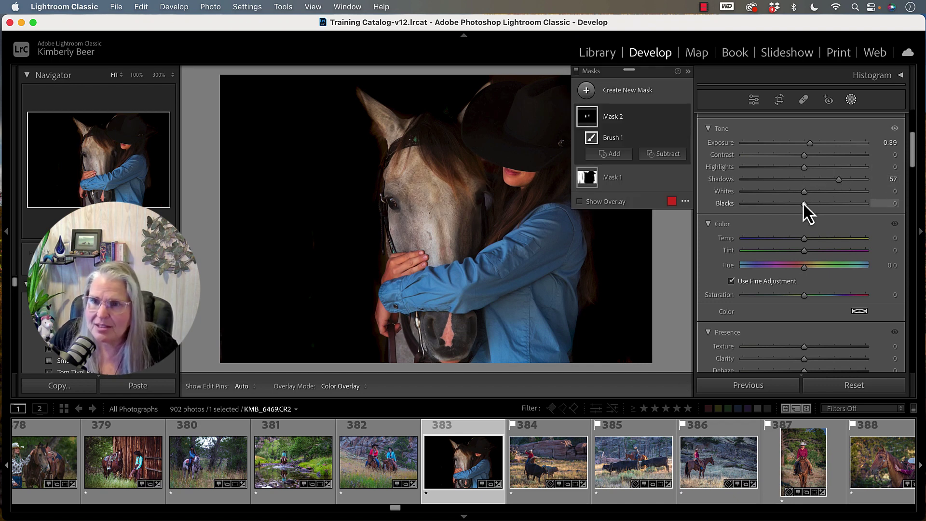
drag(803, 202, 835, 189)
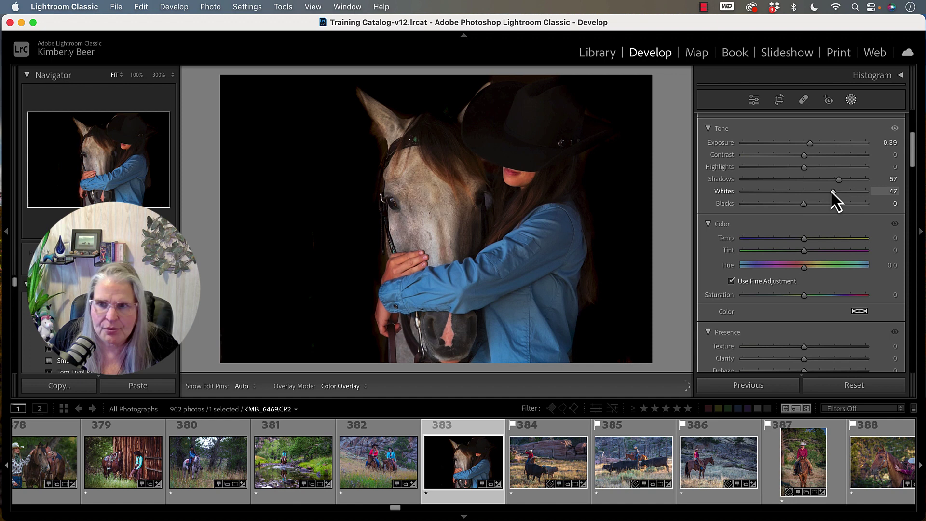
drag(833, 191, 830, 191)
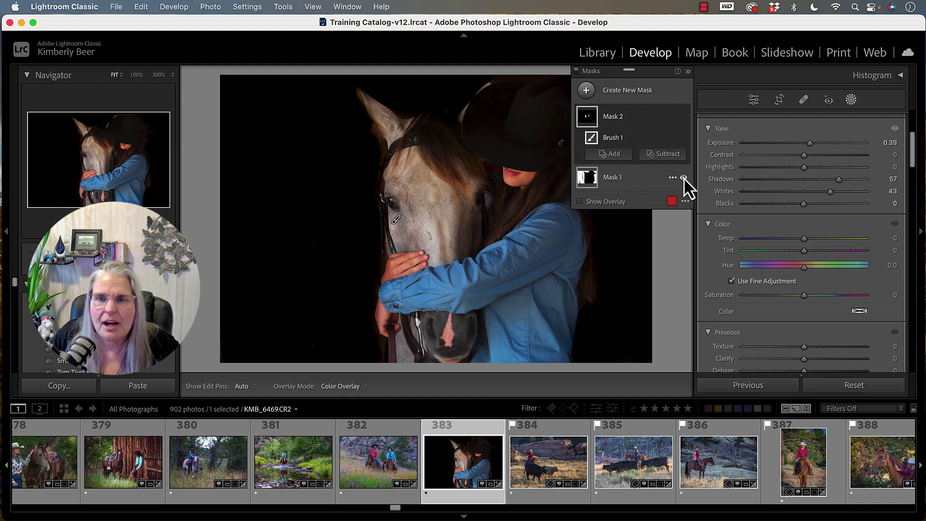
Switch Mask 1 and Mask 2 off and back on in turn to compare the photo without each mask.
click(684, 177)
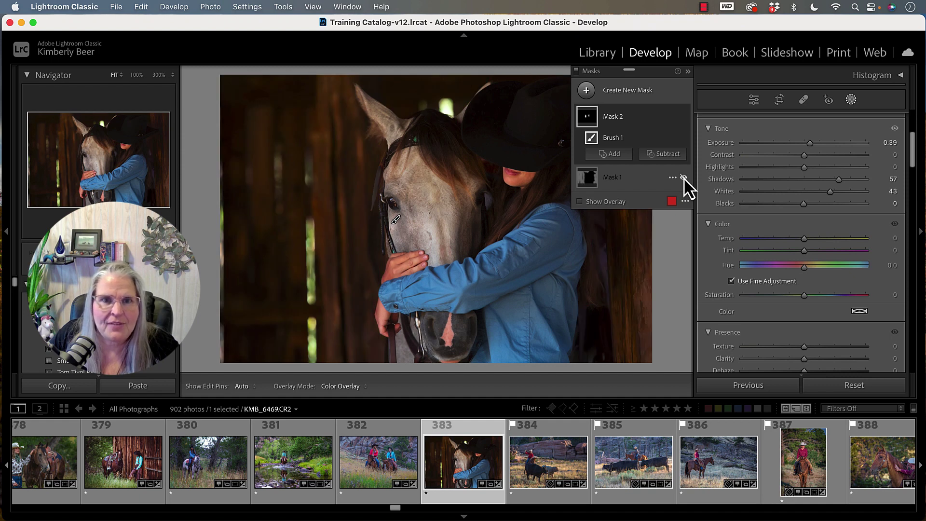
click(683, 178)
click(684, 116)
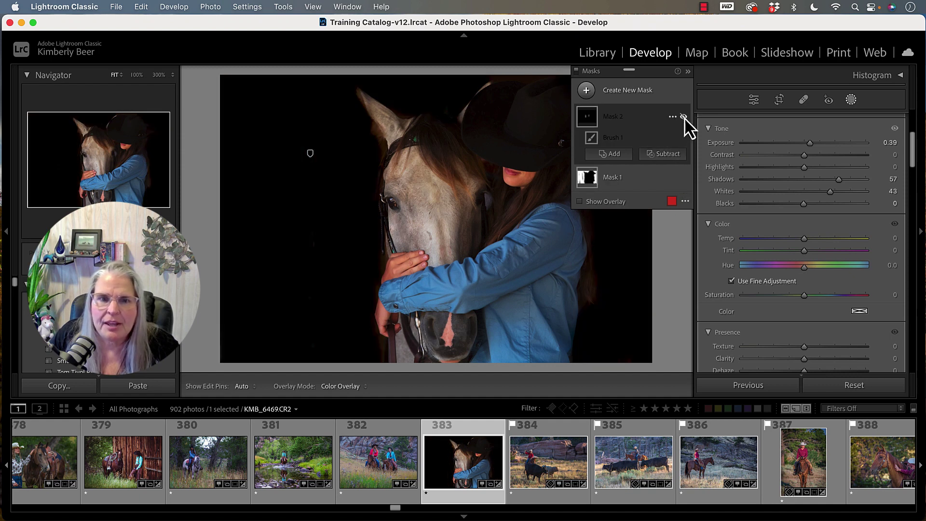
click(683, 117)
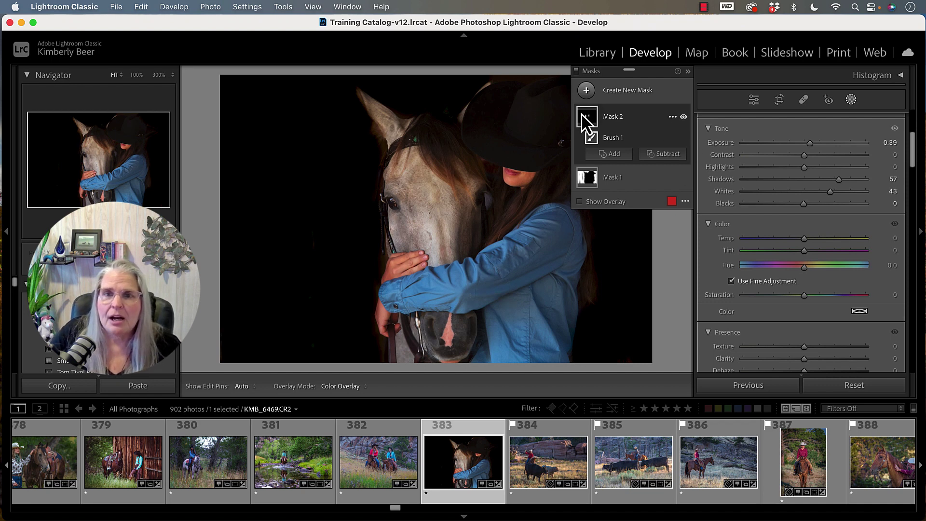
Rename Mask 2 as Background.
click(608, 116)
double_click(607, 115)
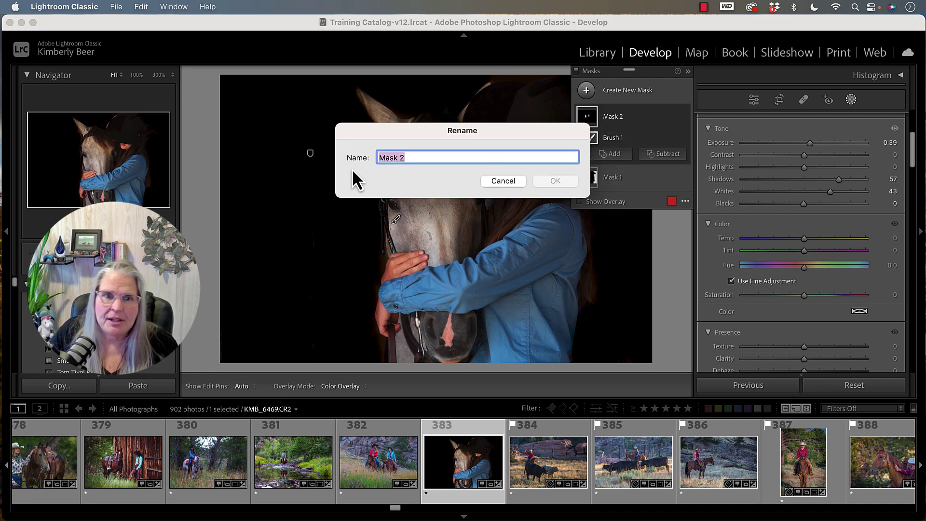
text(B)
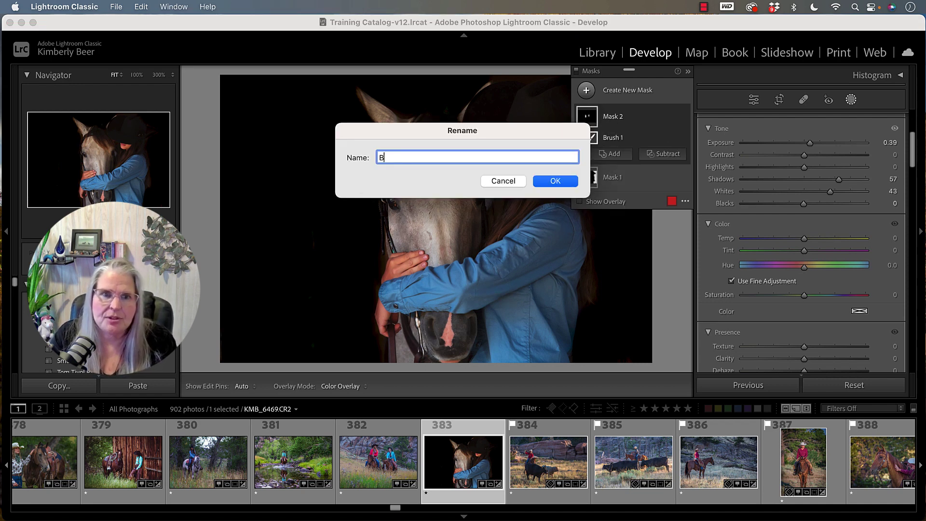
text(ackground)
key(Return)
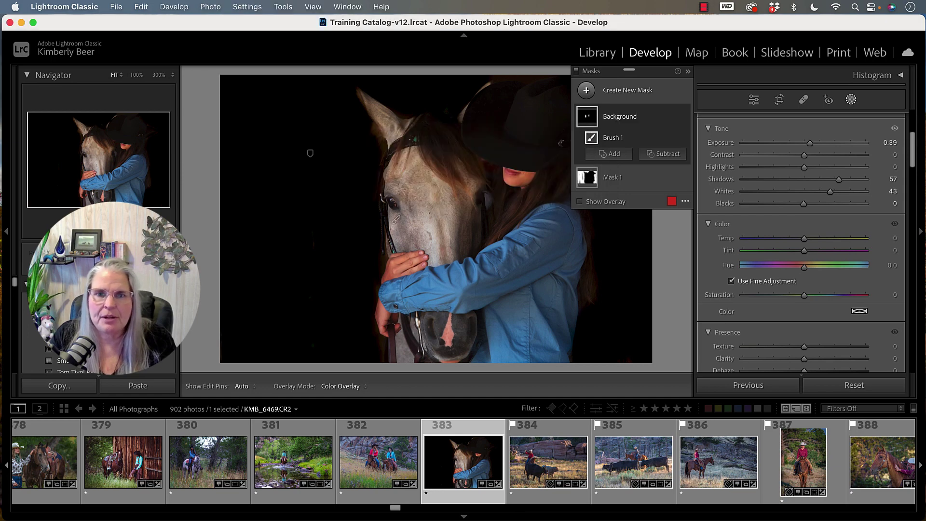
Rename Mask 1 as Eyes Lighten.
click(615, 177)
click(606, 143)
double_click(607, 143)
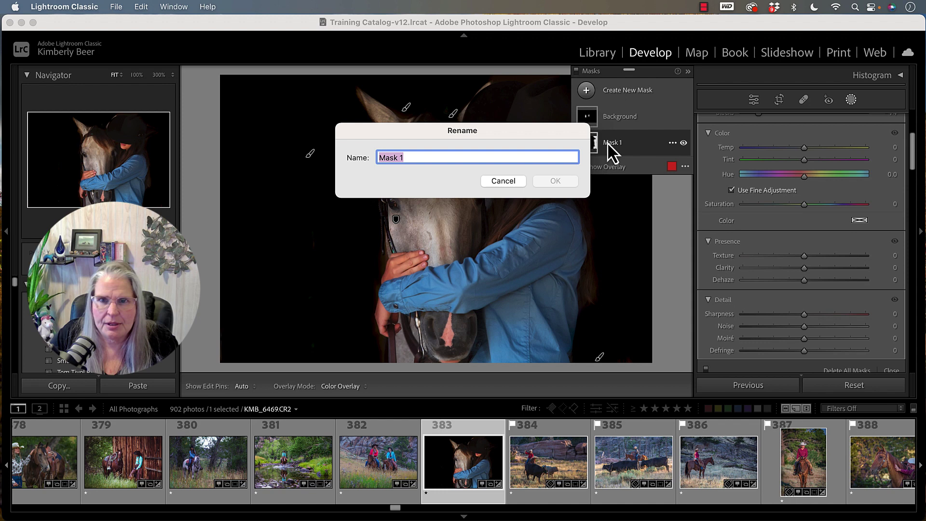
text(Eyes Ligt)
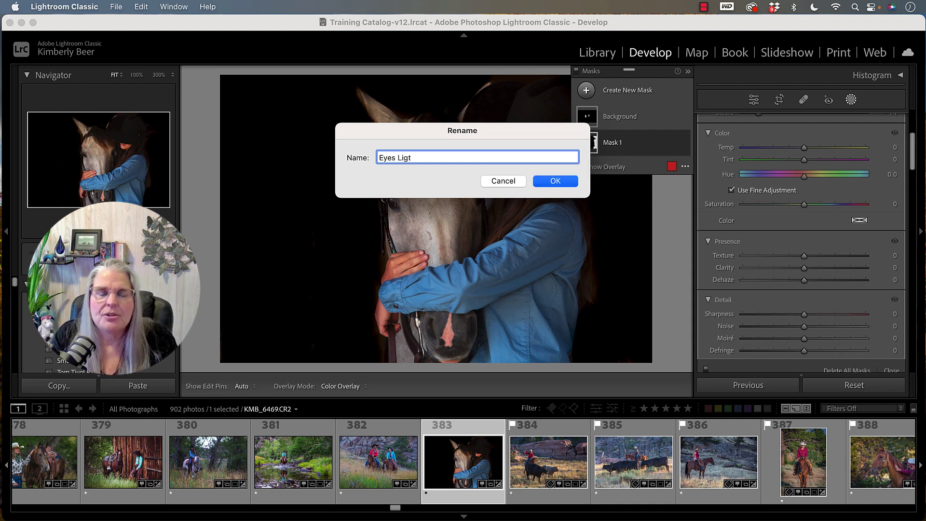
key(BackSpace)
text(hten)
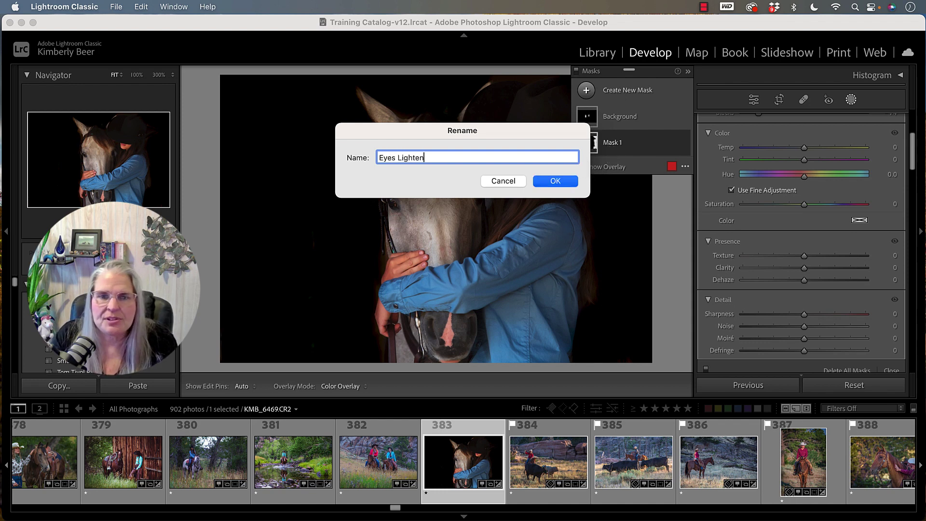
key(Return)
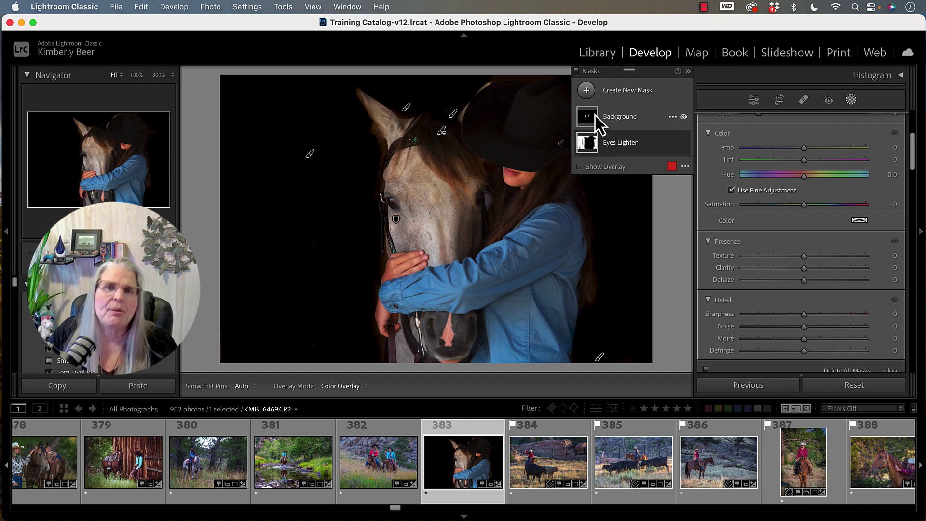
Correct the swapped mask names: rename the eye mask as Eyes and the Eyes Lighten mask as Background.
double_click(618, 116)
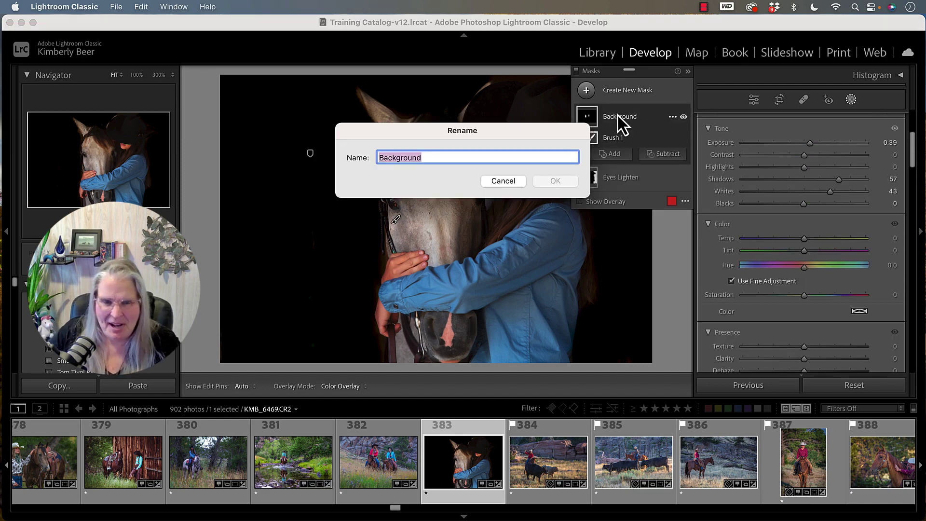
text(Eyes)
key(Return)
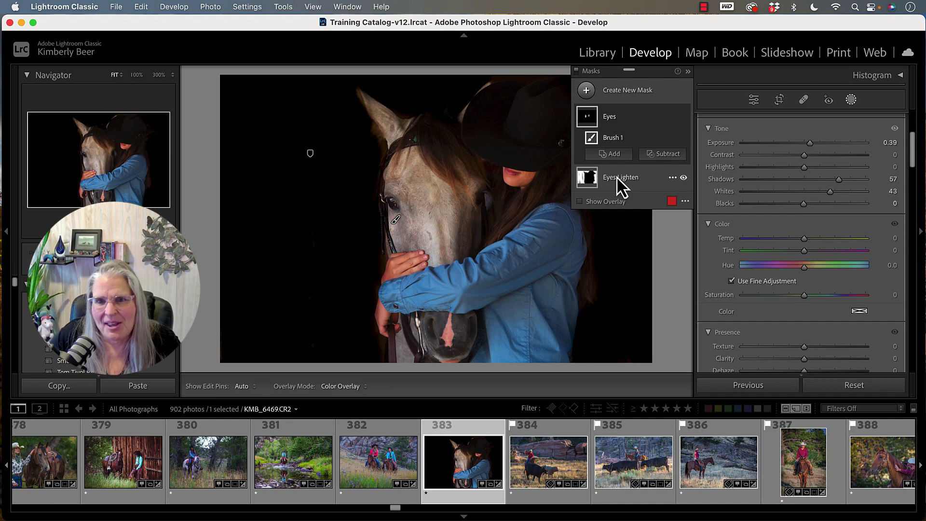
double_click(617, 177)
text(Bac)
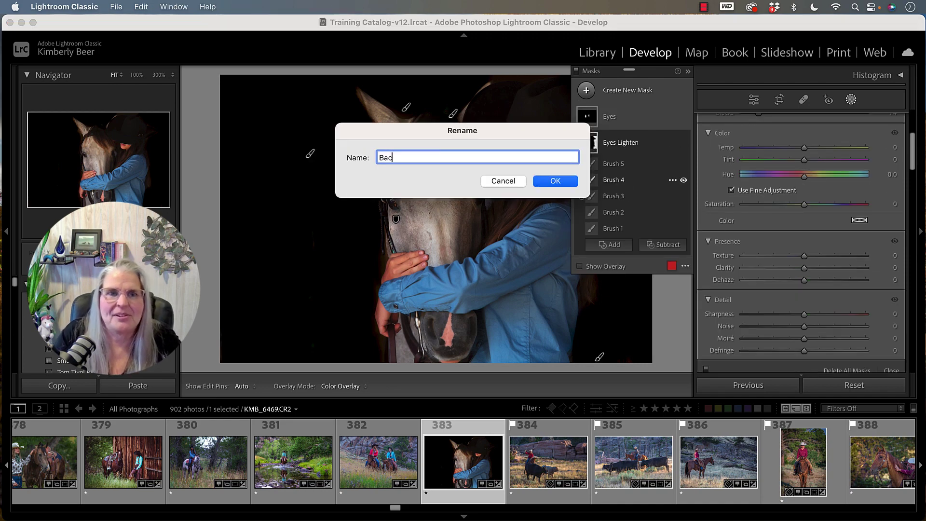
text(kground)
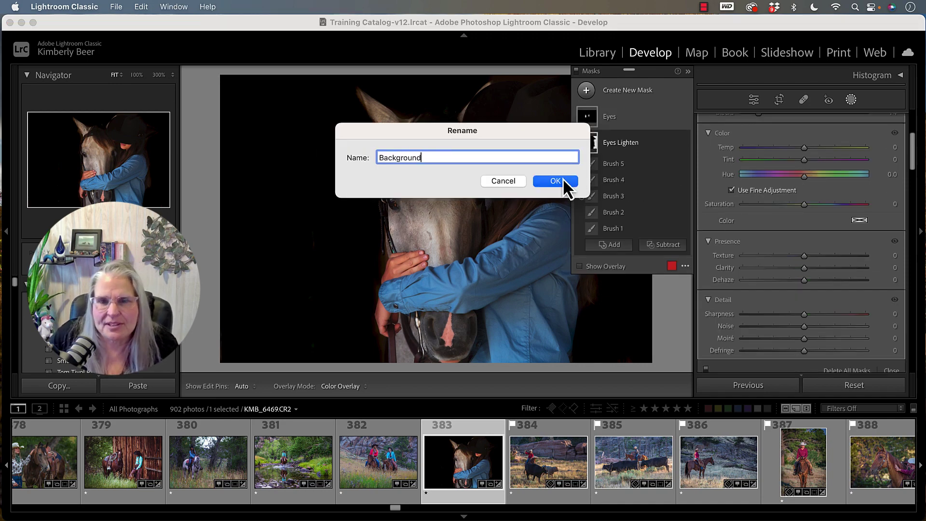
click(553, 179)
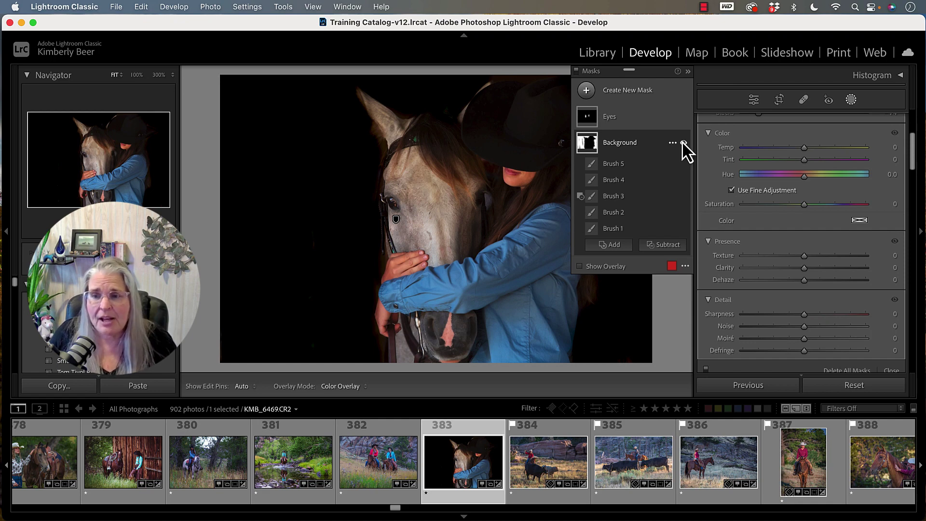
Review the adjustments available for the Background mask and compare them with the photo's global adjustments, including HSL and noise reduction.
scroll(803, 215, down, 10)
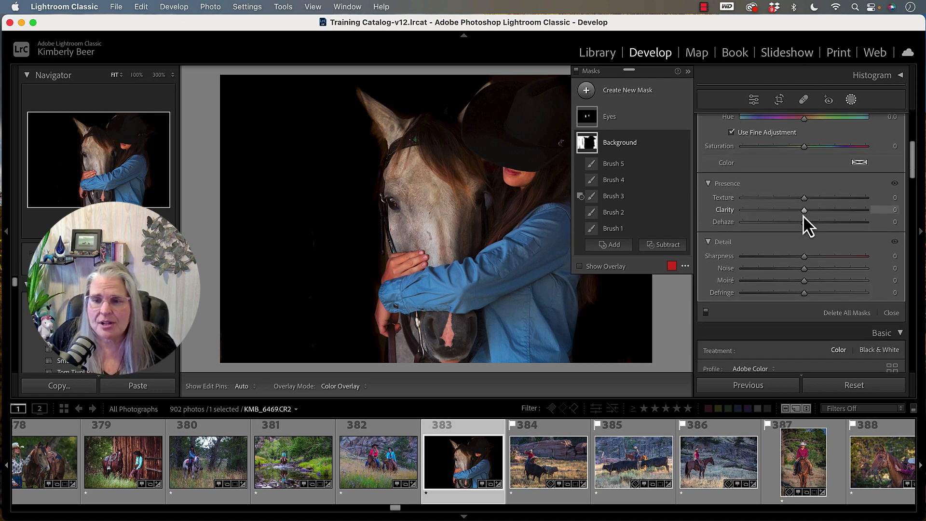
scroll(804, 215, down, 10)
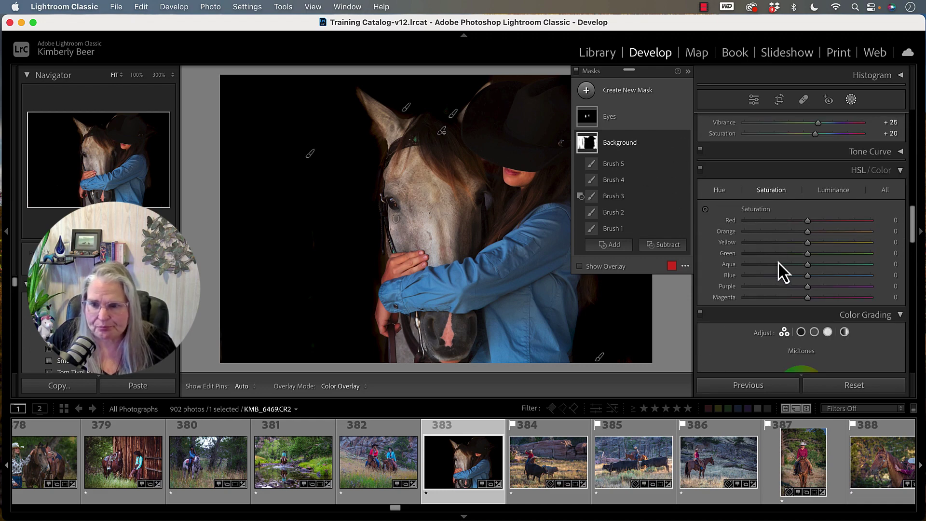
scroll(778, 280, down, 10)
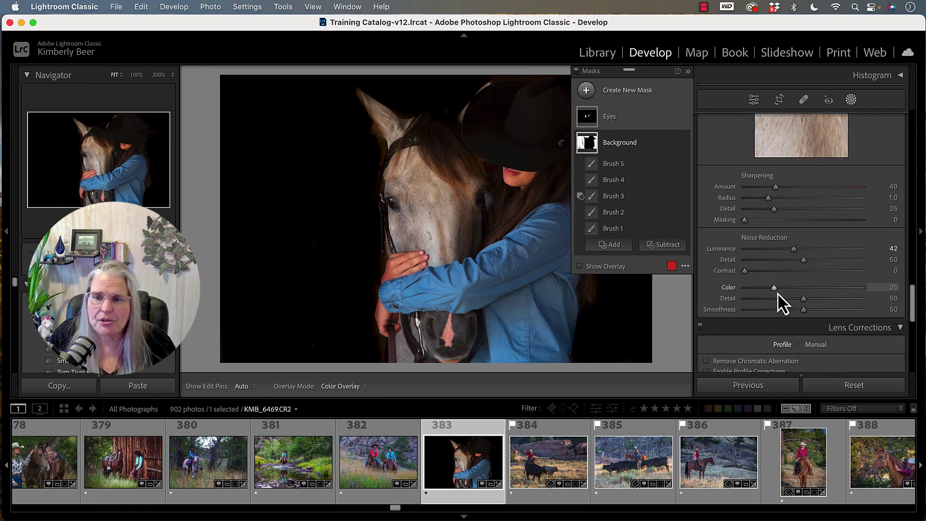
scroll(777, 293, up, 15)
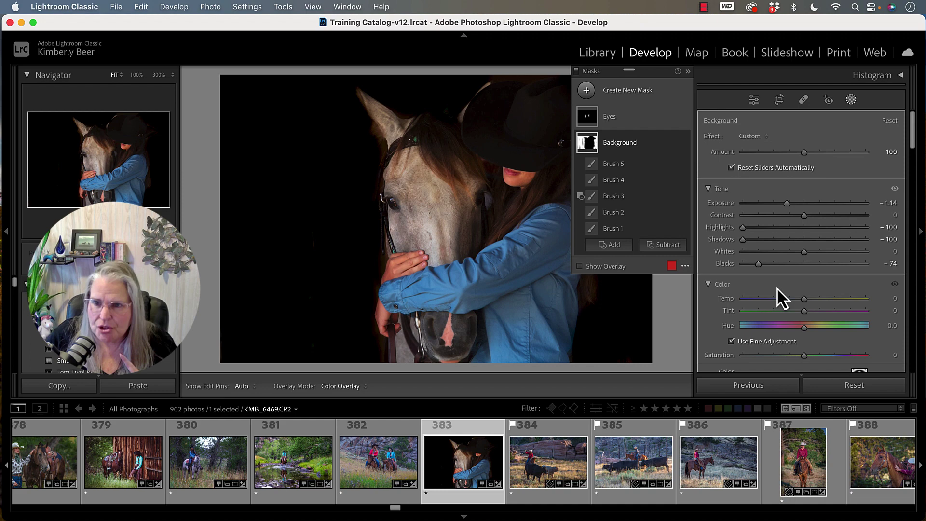
scroll(778, 290, down, 10)
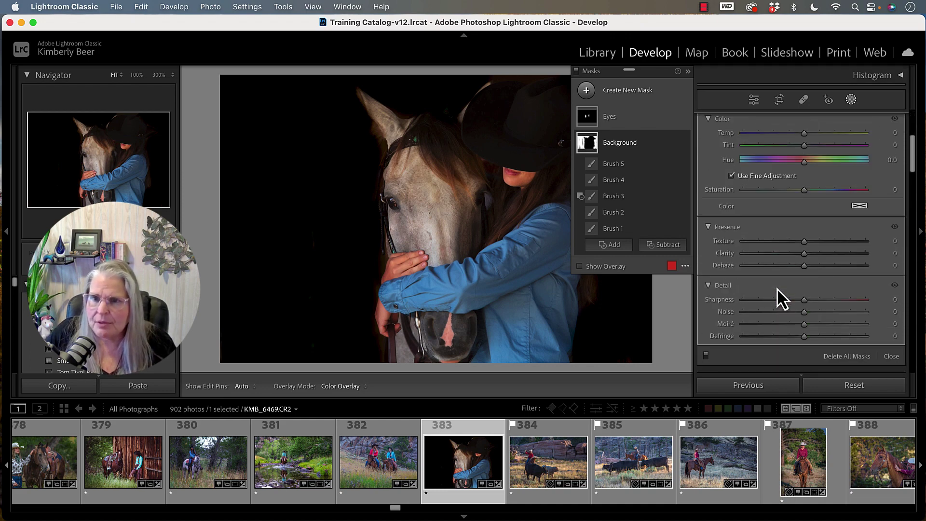
scroll(781, 299, down, 2)
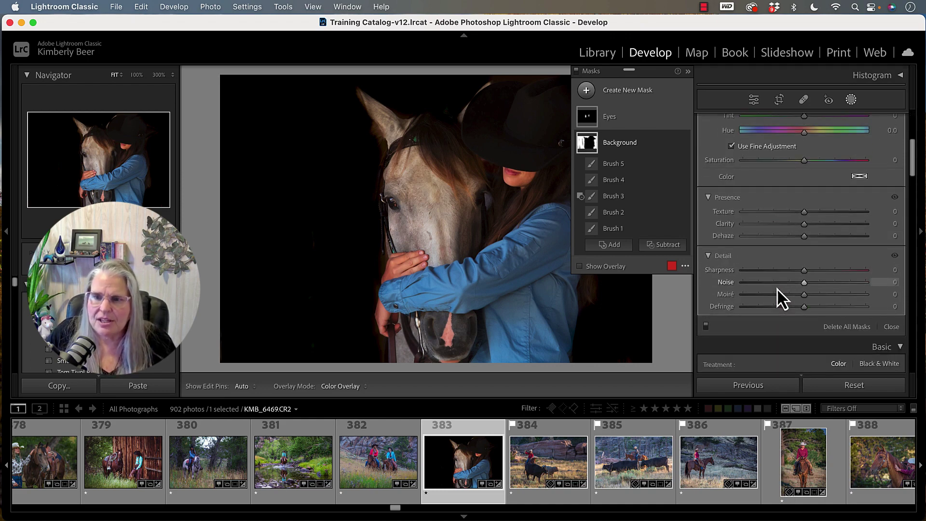
scroll(777, 289, up, 1)
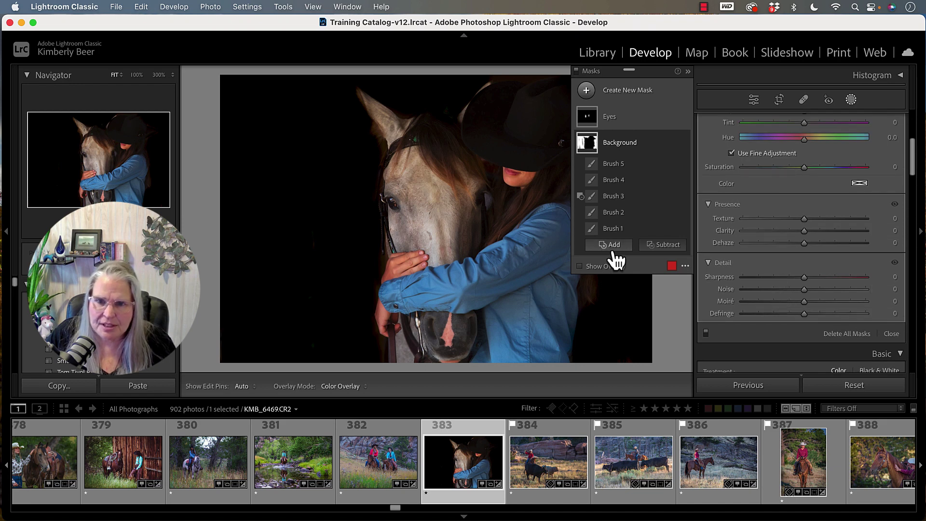
Invert the Background mask to see the effect on the subjects, and invert it again to restore the original area.
click(672, 143)
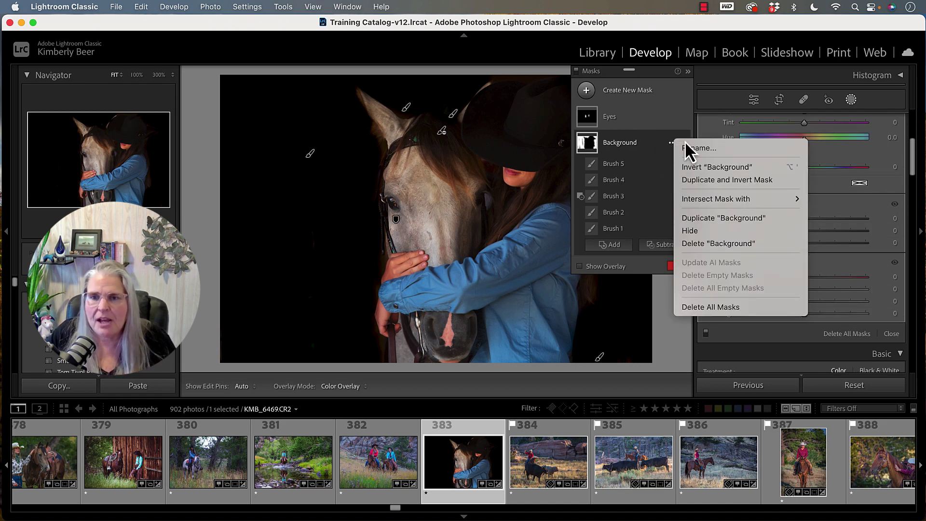
mouse_move(703, 202)
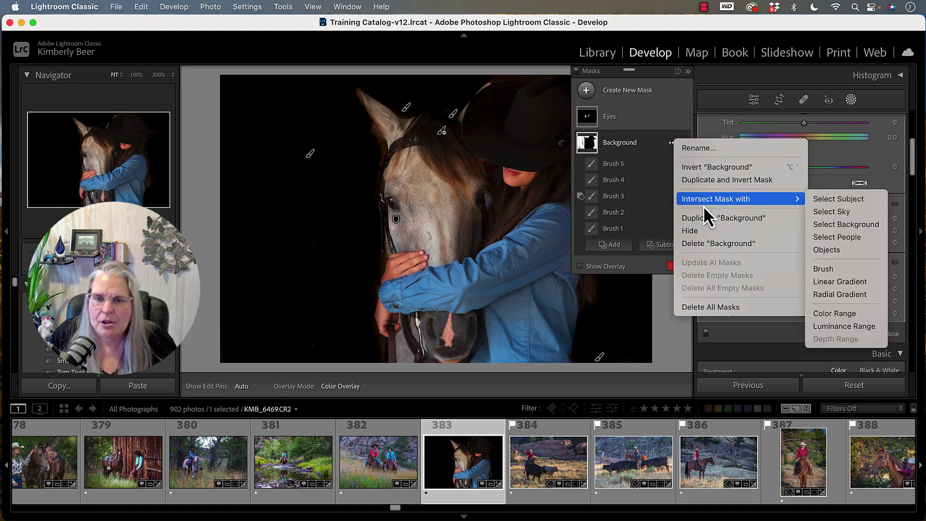
click(698, 169)
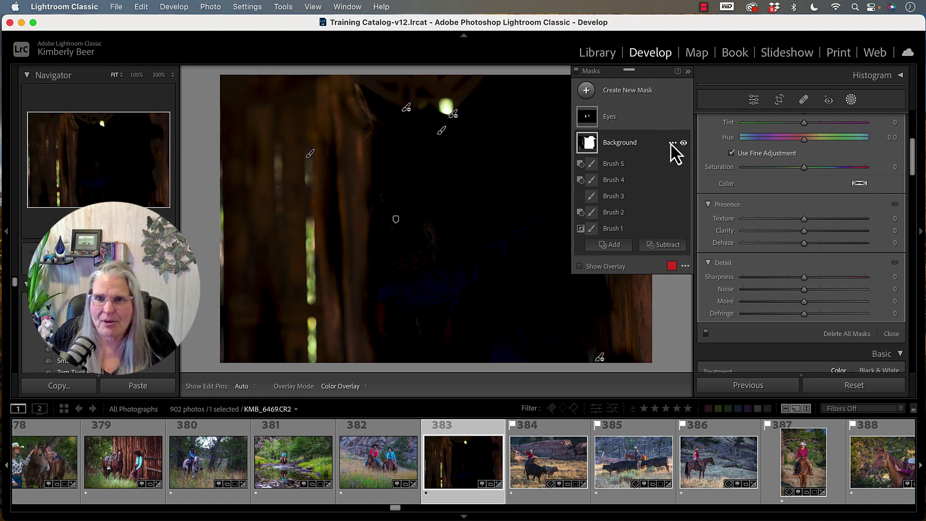
click(672, 143)
click(687, 167)
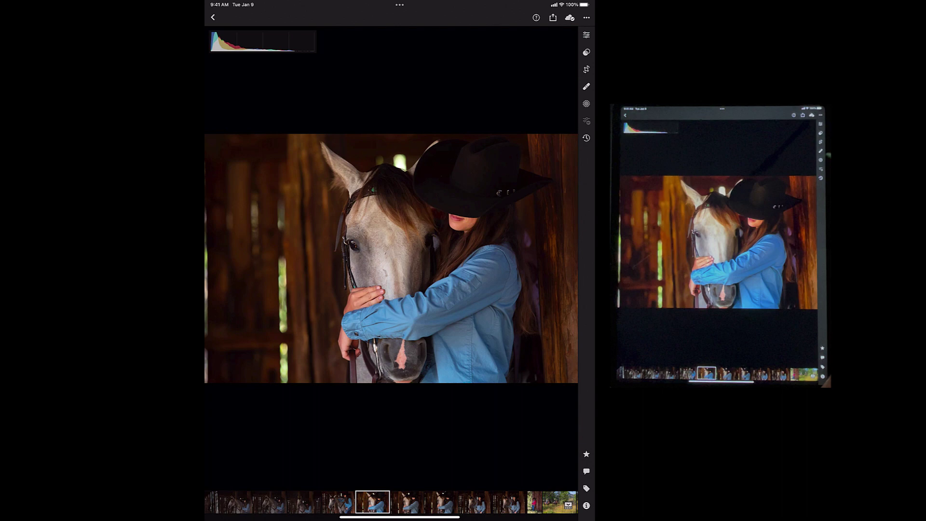
Switch to Lightroom on the iPad and start a new brush mask on the horse and woman photo.
click(586, 104)
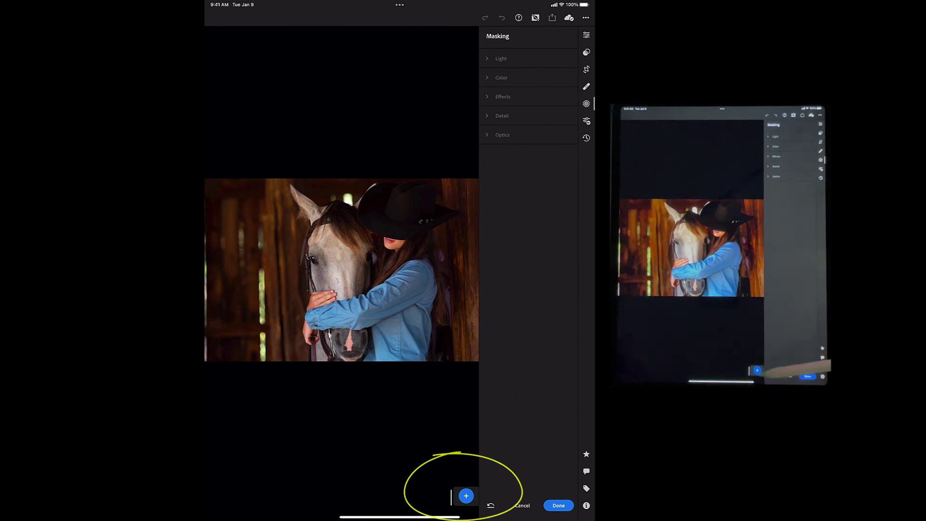
click(466, 496)
click(435, 352)
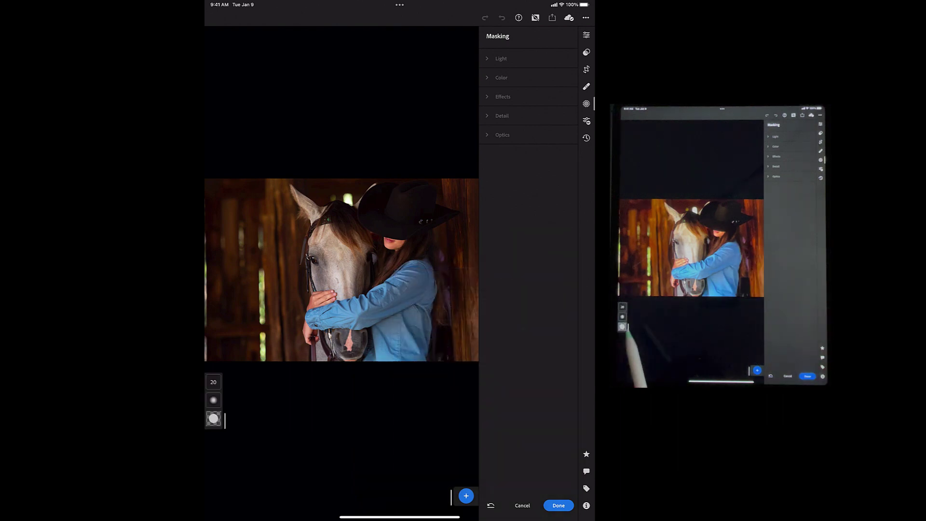
Expand the Brush 1 settings to check Size, Feather and Flow, and collapse them again.
click(225, 421)
drag(239, 420, 298, 421)
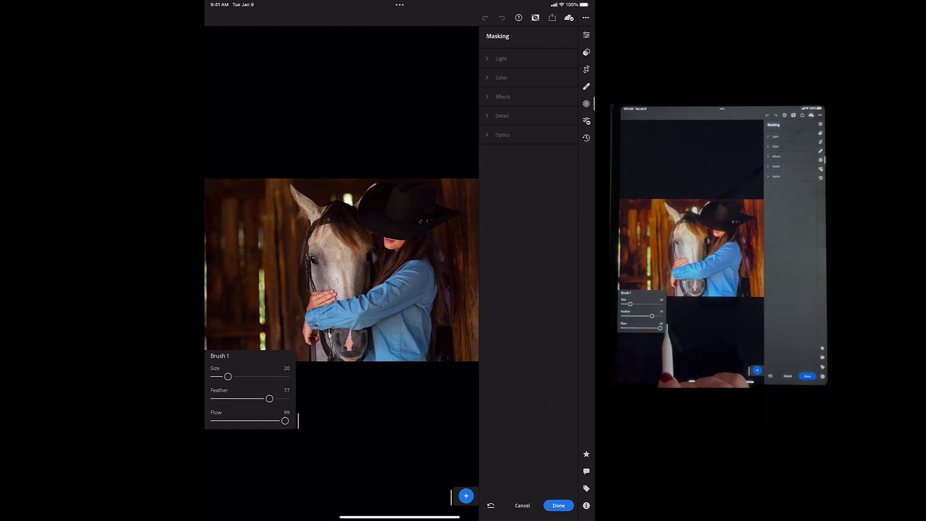
drag(286, 421, 237, 421)
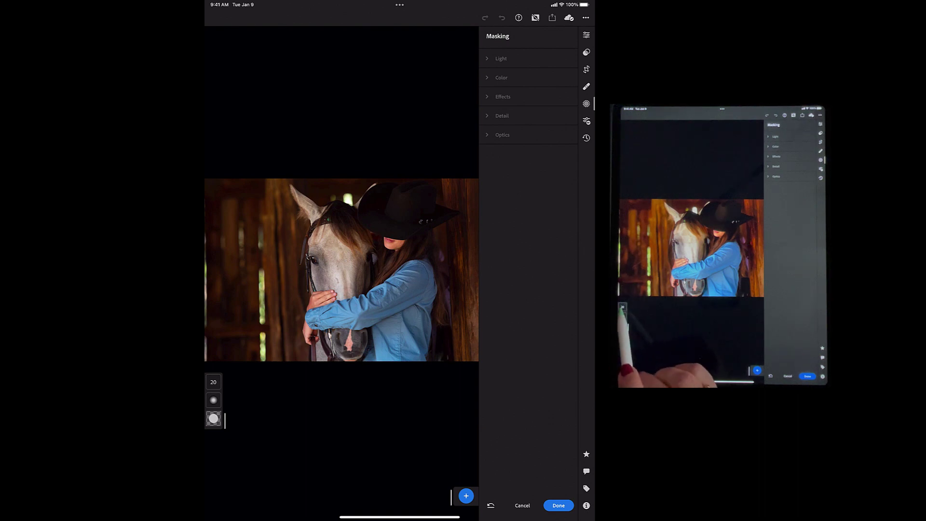
Set the brush to size 33 with flow 99 and paint the mask over the barn wall beside the horse's head.
drag(213, 382, 213, 362)
mouse_move(213, 400)
mouse_down()
mouse_move(213, 392)
mouse_move(213, 407)
mouse_move(233, 406)
mouse_move(233, 391)
mouse_up()
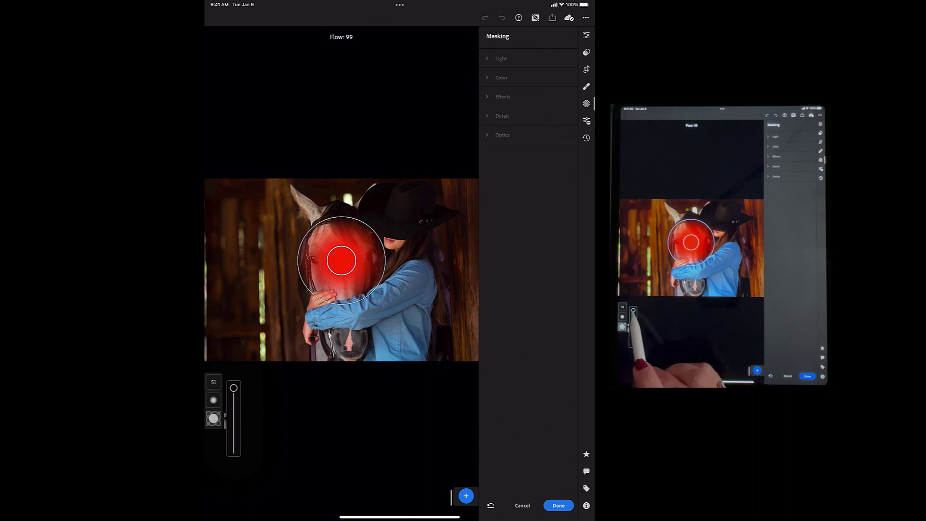
drag(234, 388, 233, 387)
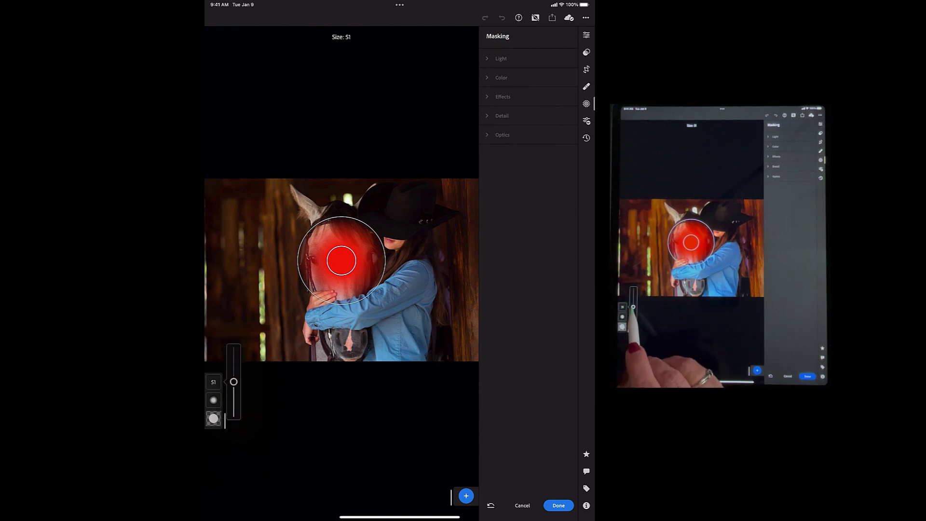
drag(233, 381, 234, 393)
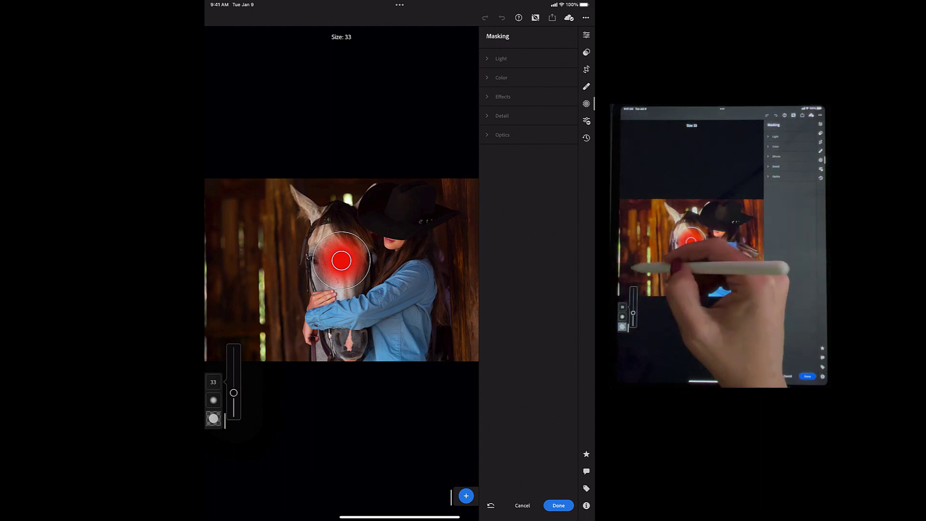
mouse_move(226, 284)
mouse_down()
mouse_move(230, 301)
mouse_move(221, 207)
mouse_move(251, 207)
mouse_move(261, 195)
mouse_move(303, 251)
mouse_move(297, 287)
mouse_move(263, 267)
mouse_move(244, 324)
mouse_move(285, 330)
mouse_move(275, 336)
mouse_move(254, 320)
mouse_up()
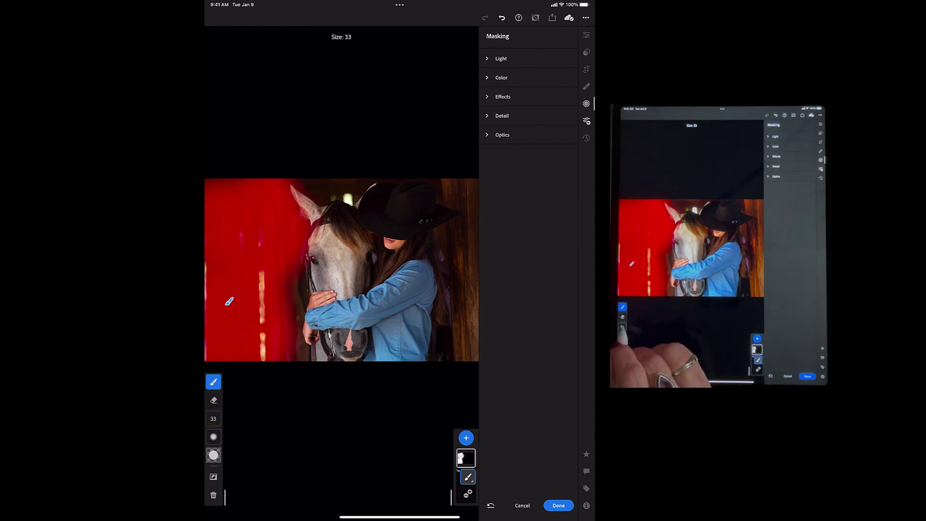
Reduce the brush size to 15 and paint the background between the horse's ear and the hat and beside the horse's face.
drag(213, 418, 214, 425)
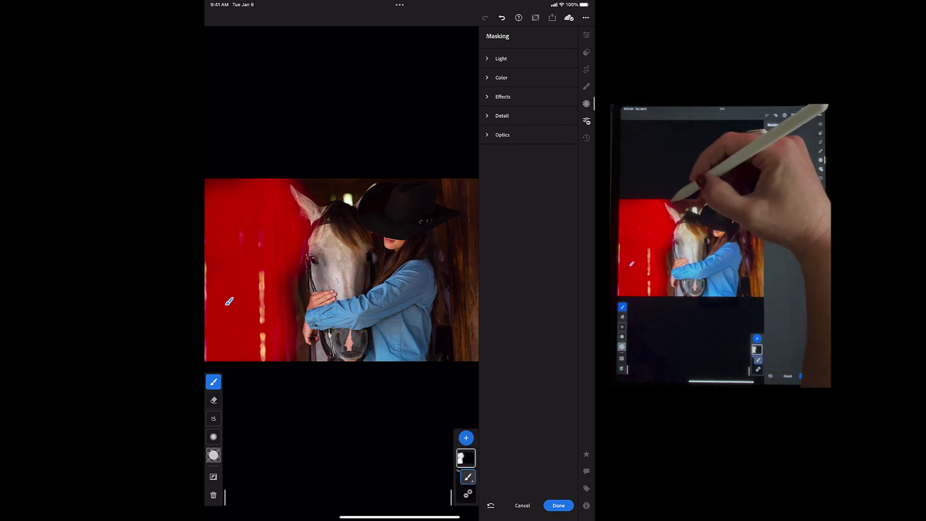
mouse_move(315, 187)
mouse_down()
mouse_move(346, 193)
mouse_move(373, 180)
mouse_up()
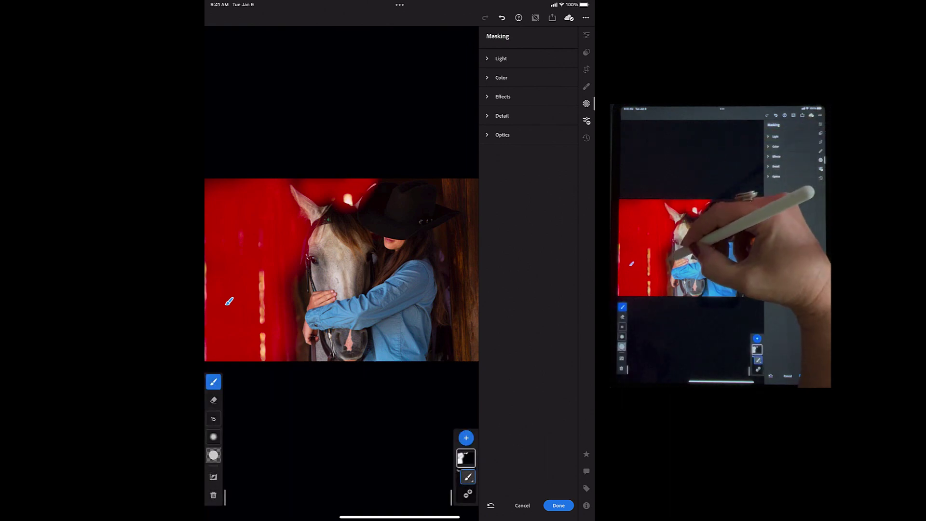
drag(294, 284, 294, 289)
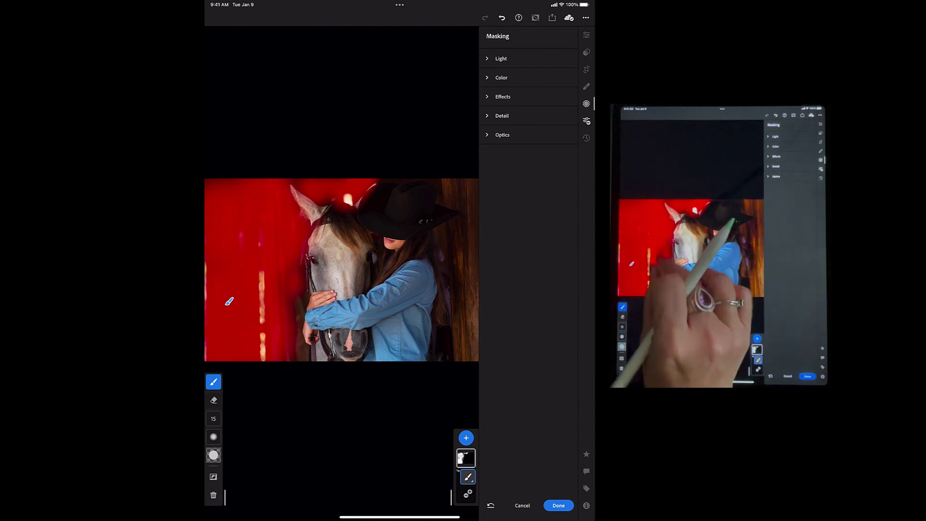
Paint the mask over the unmasked barn wall along the horse's bridle, beside the woman's hand and her shirt cuff.
scroll(297, 281, up, 10)
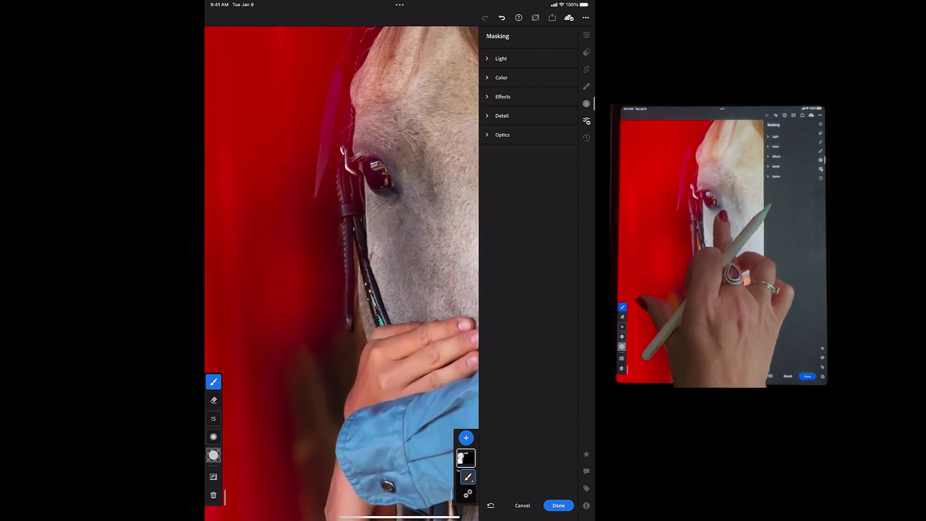
mouse_move(307, 223)
mouse_down()
mouse_move(310, 236)
mouse_move(316, 205)
mouse_move(307, 334)
mouse_move(292, 203)
mouse_up()
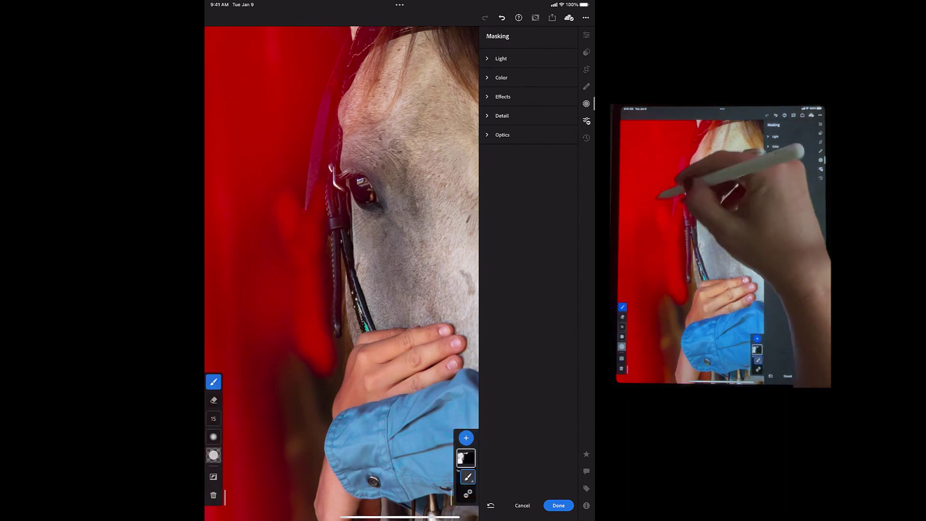
drag(289, 434, 289, 369)
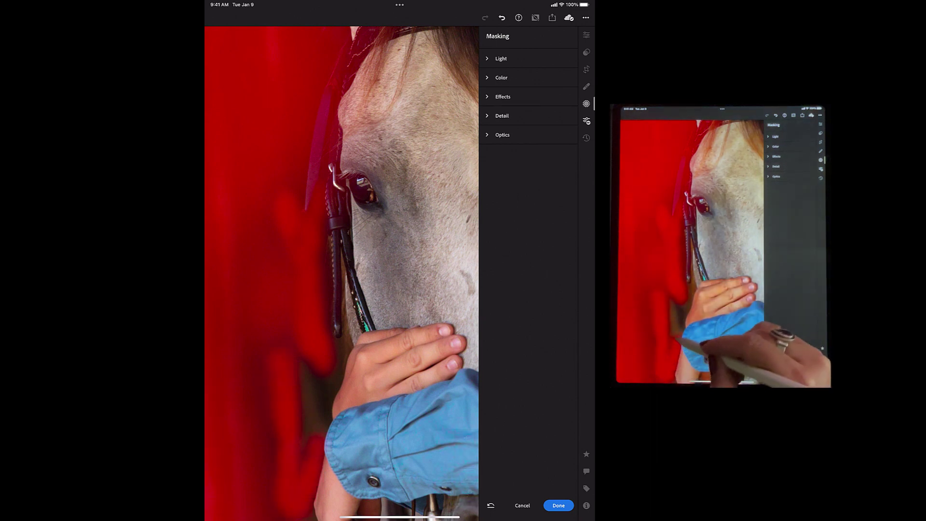
drag(333, 360, 334, 351)
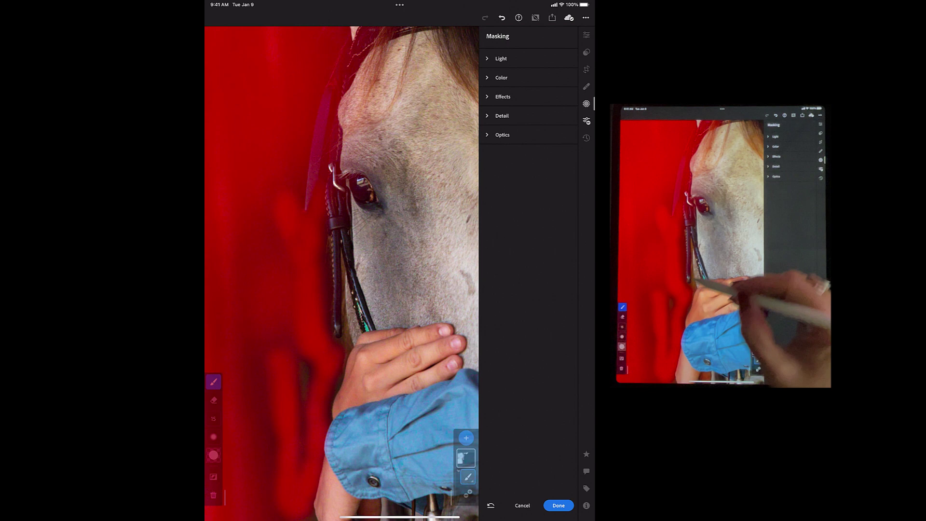
drag(345, 280, 346, 293)
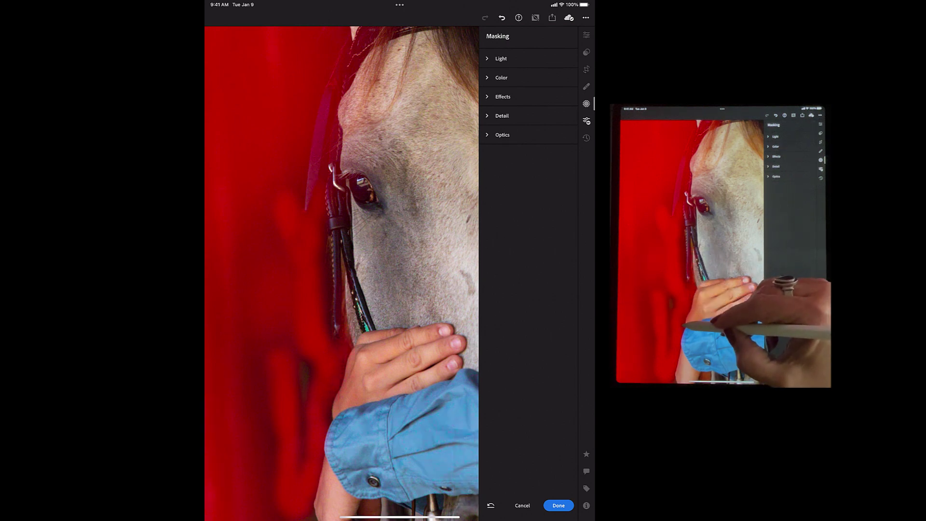
drag(329, 410, 329, 415)
drag(306, 374, 306, 402)
mouse_move(295, 475)
mouse_down()
mouse_move(274, 410)
mouse_move(260, 410)
mouse_up()
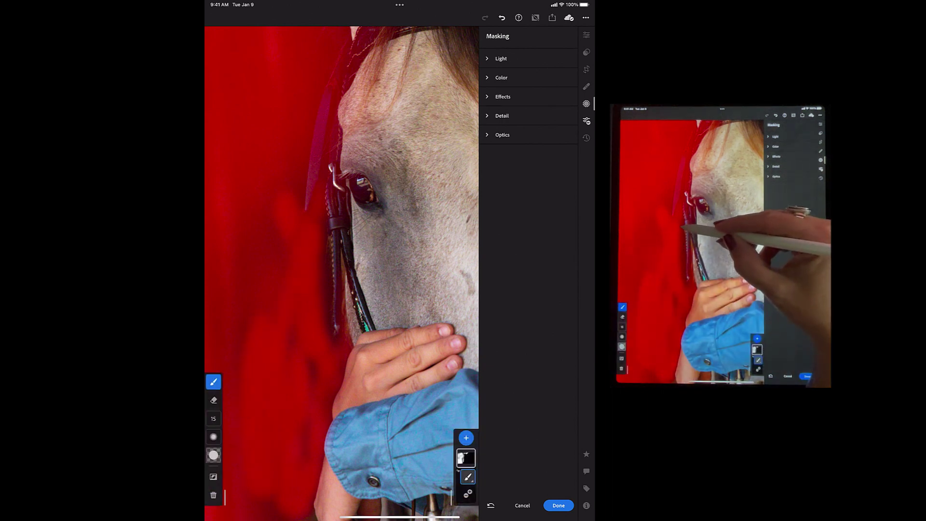
drag(325, 242, 321, 256)
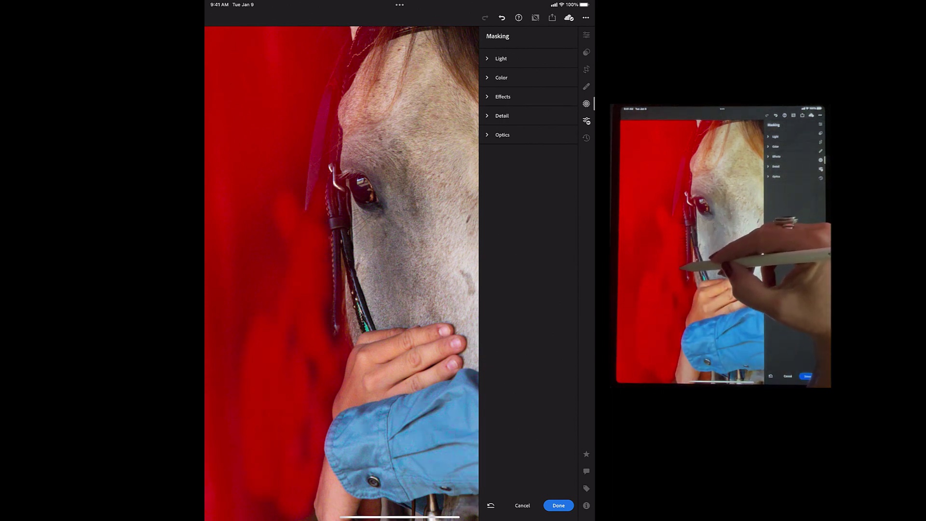
drag(326, 291, 327, 304)
drag(334, 213, 334, 226)
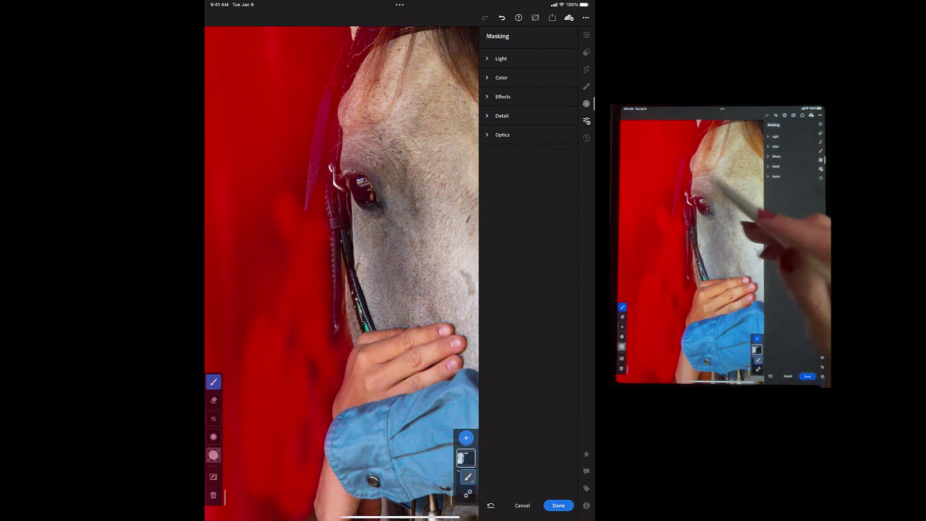
Paint the background below the woman's hand and along the reins down to the photo's lower edge.
scroll(341, 271, down, 10)
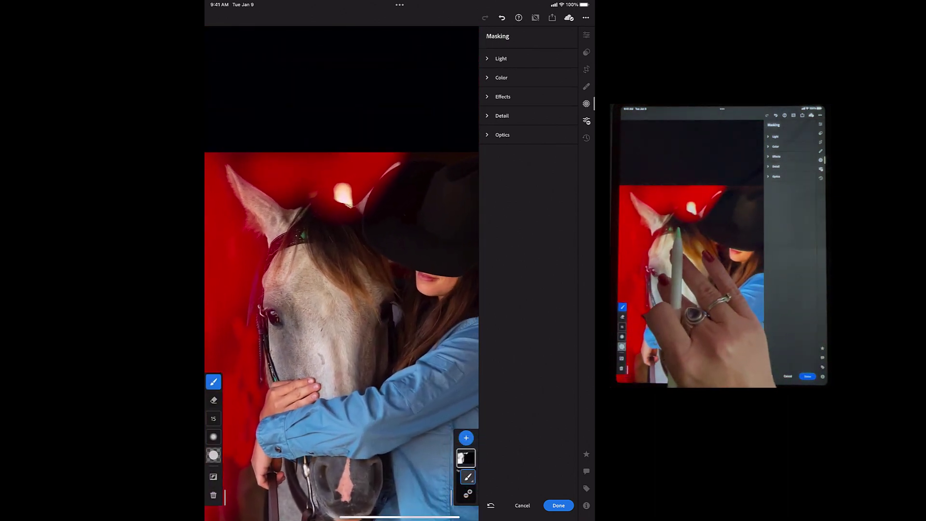
scroll(341, 270, down, 5)
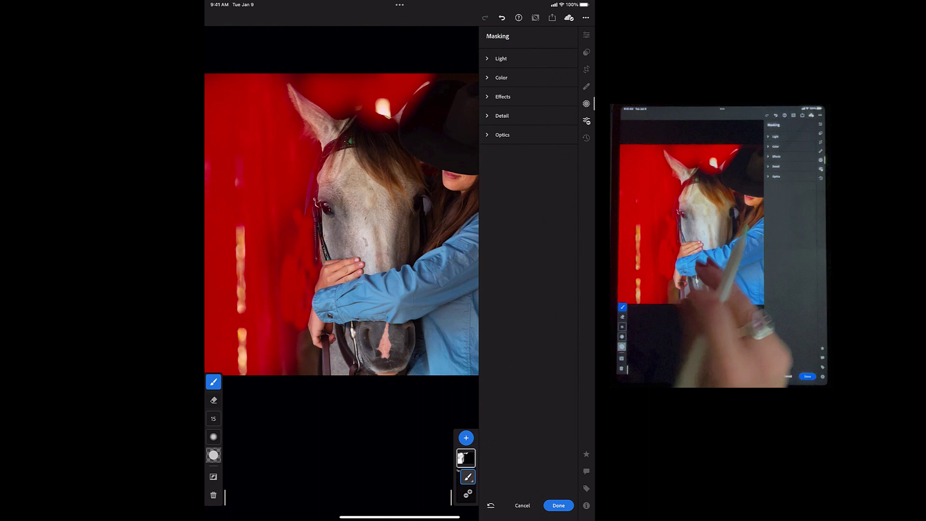
scroll(348, 289, up, 10)
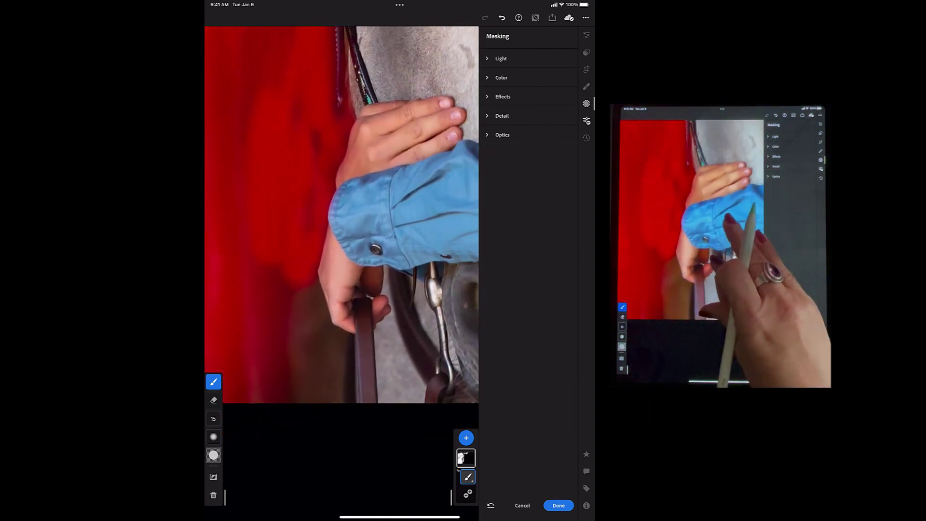
scroll(381, 290, down, 2)
drag(320, 286, 323, 300)
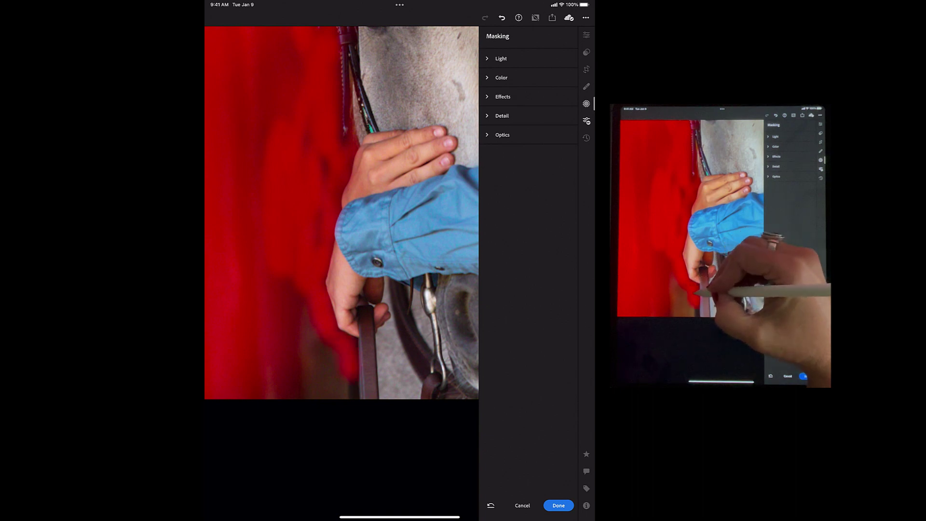
mouse_move(350, 376)
mouse_down()
mouse_move(301, 308)
mouse_move(265, 386)
mouse_up()
mouse_move(296, 287)
mouse_down()
mouse_move(332, 161)
mouse_move(305, 98)
mouse_move(277, 193)
mouse_up()
Paint the background above the woman's hat and erase the mask overspill from the crown.
scroll(343, 242, down, 5)
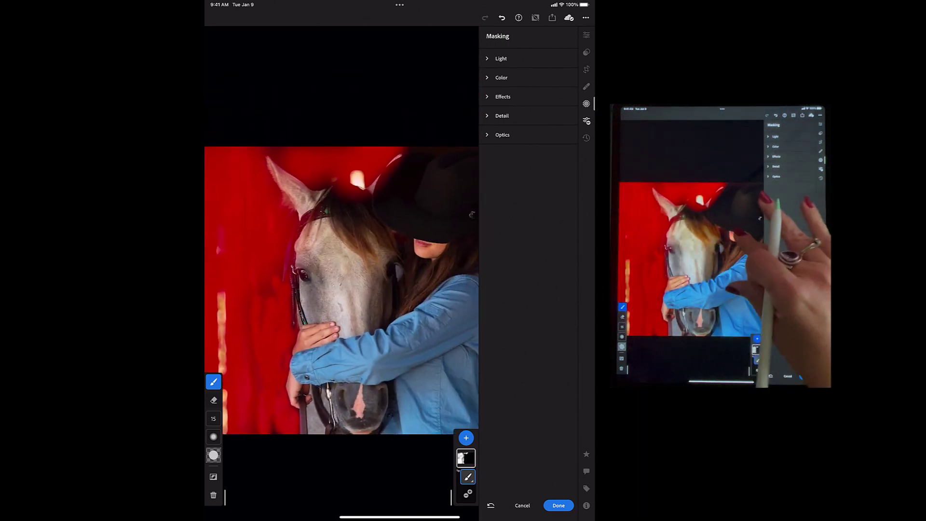
scroll(342, 251, down, 3)
scroll(376, 261, up, 5)
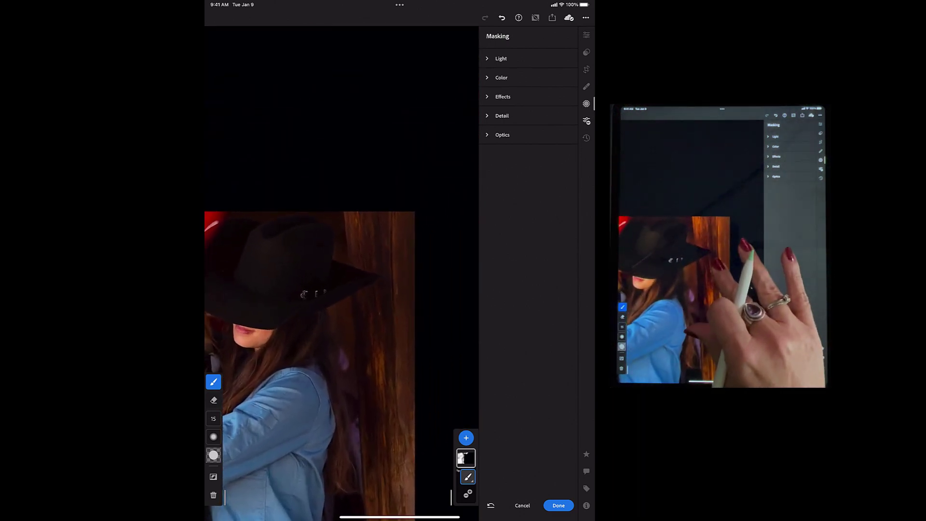
scroll(341, 289, down, 3)
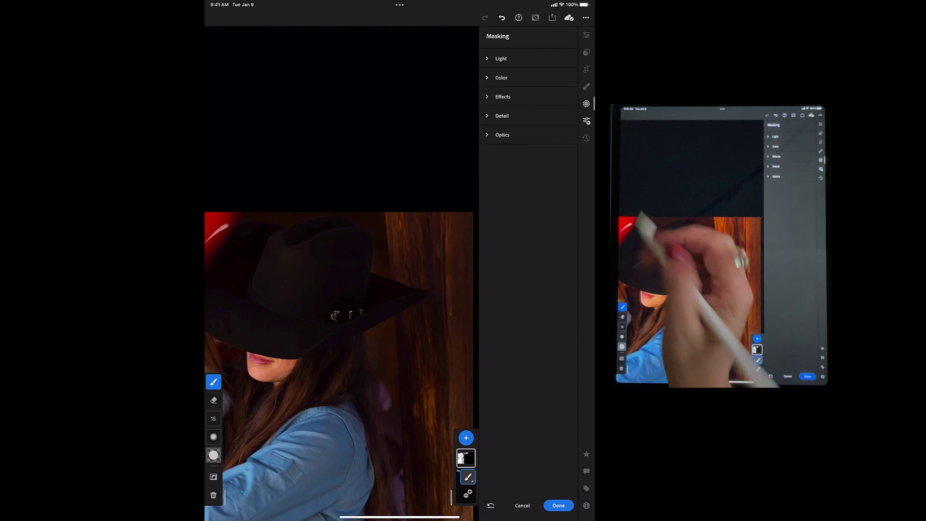
drag(240, 224, 379, 218)
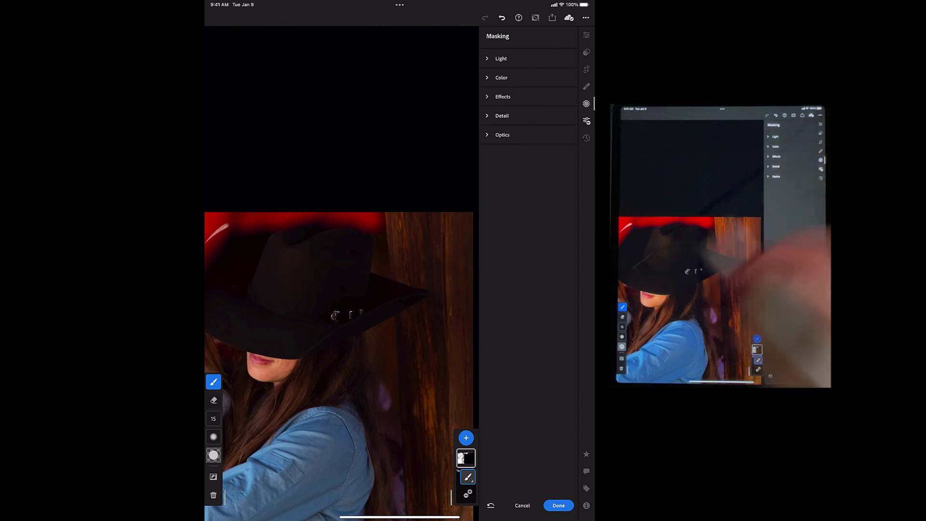
click(215, 405)
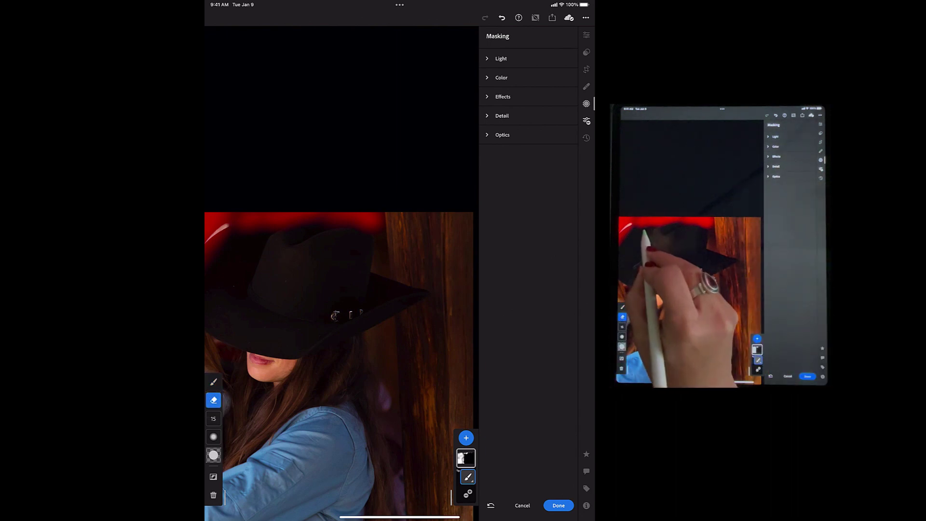
mouse_move(258, 238)
mouse_down()
mouse_move(290, 225)
mouse_move(275, 230)
mouse_move(344, 226)
mouse_move(247, 230)
mouse_move(252, 237)
mouse_up()
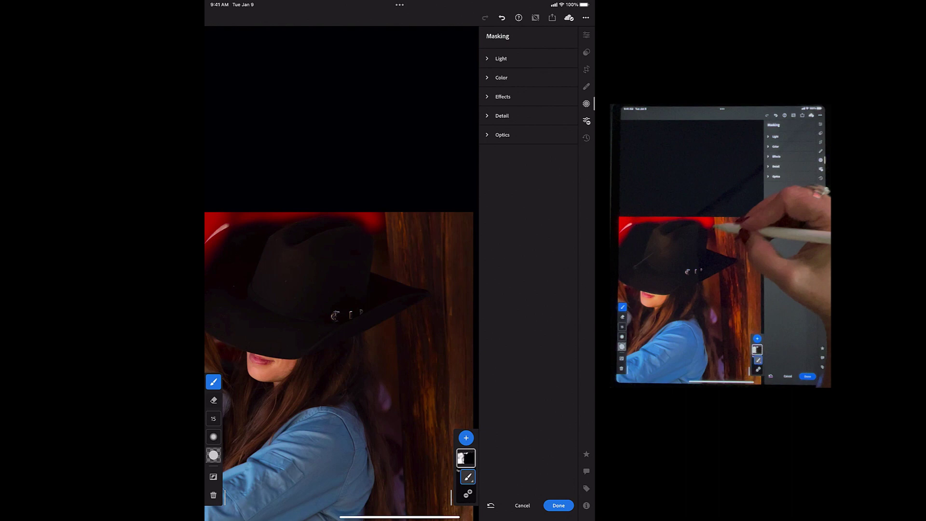
Paint the wooden wall beside the hat's crown and brim and down along the photo's right edge.
mouse_move(400, 228)
mouse_down()
mouse_move(388, 219)
mouse_move(381, 255)
mouse_up()
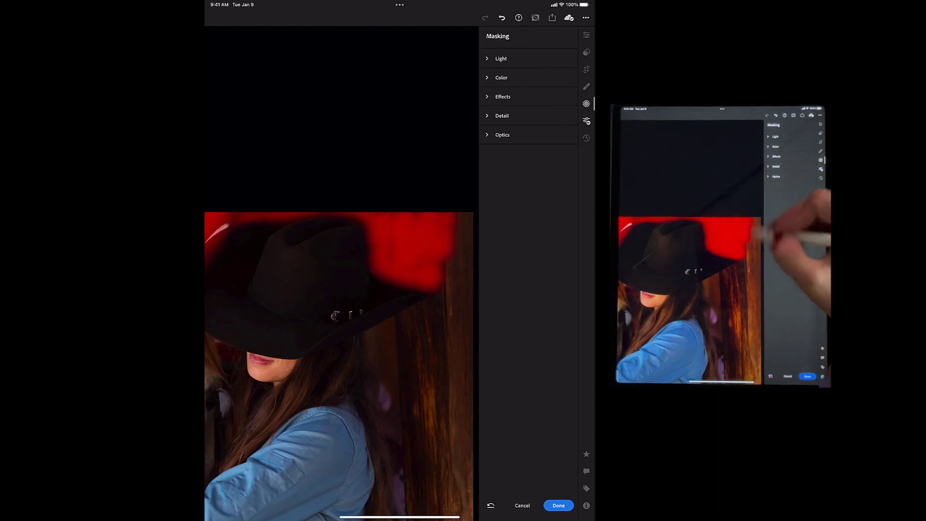
mouse_move(463, 323)
mouse_down()
mouse_move(464, 495)
mouse_move(448, 280)
mouse_up()
Set the brush size to 36, paint the wall behind the woman's hair and back, and erase the overspill from the hat brim.
scroll(393, 270, down, 5)
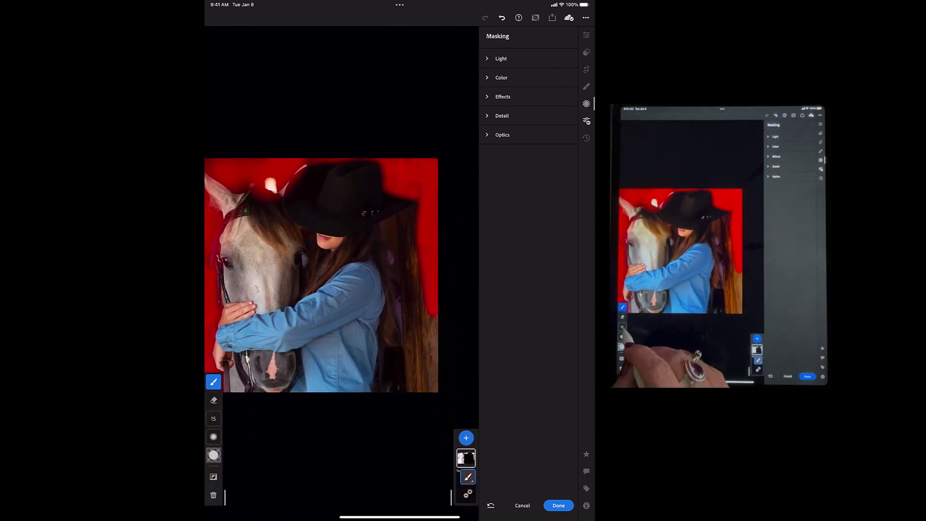
click(213, 419)
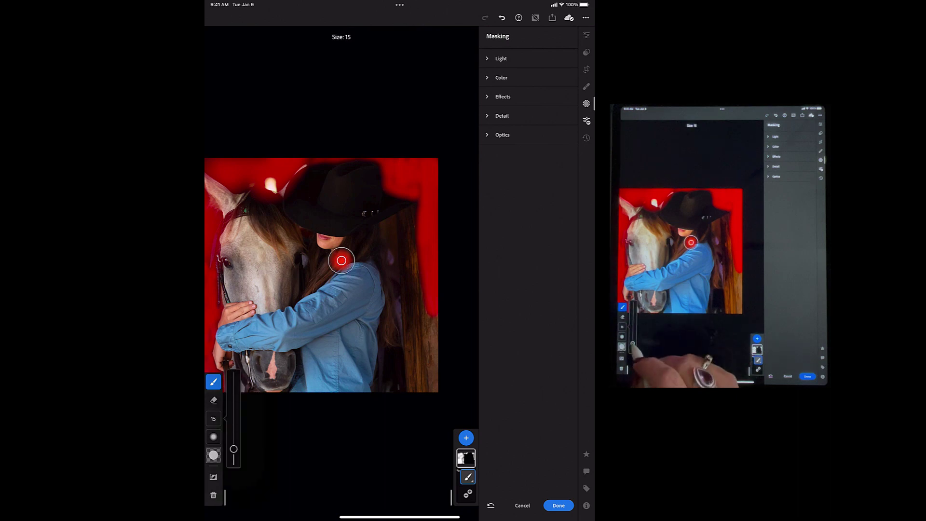
drag(233, 449, 234, 431)
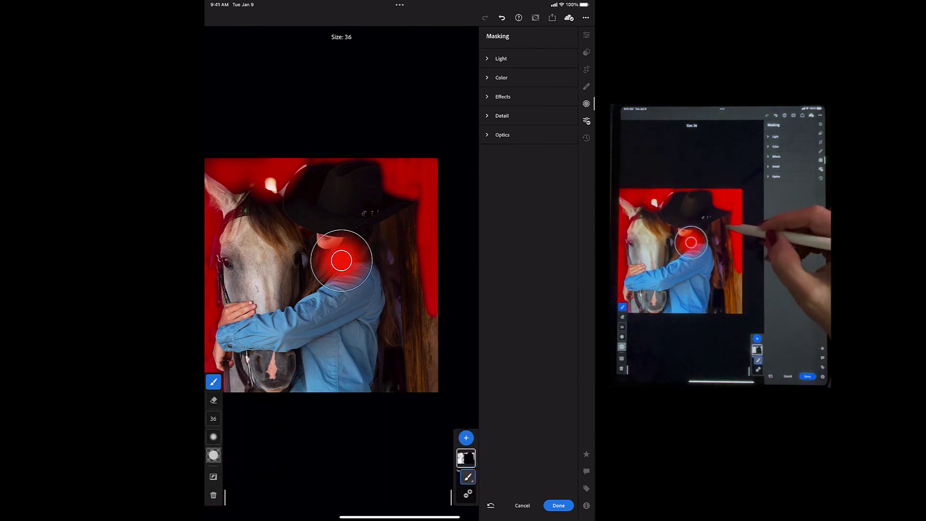
mouse_move(403, 290)
mouse_down()
mouse_move(415, 232)
mouse_move(402, 381)
mouse_up()
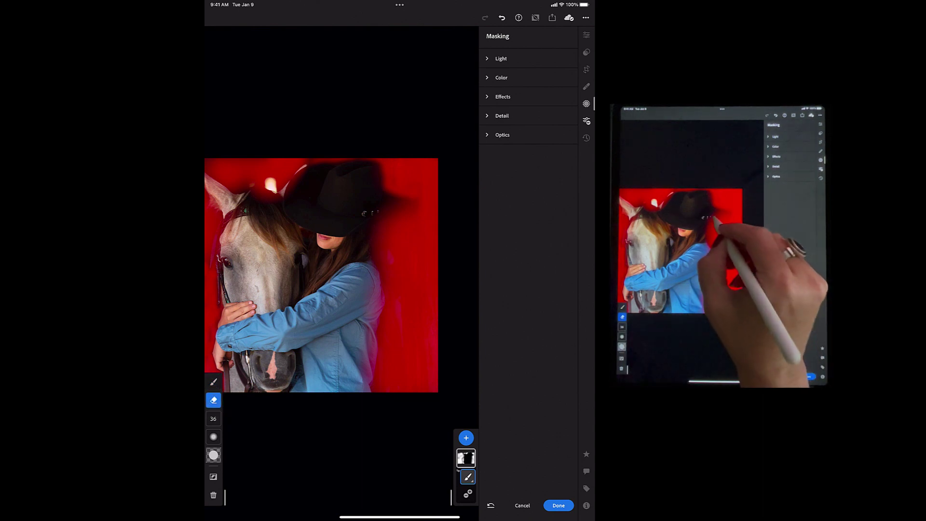
mouse_move(381, 214)
mouse_down()
mouse_move(405, 205)
mouse_move(383, 210)
mouse_up()
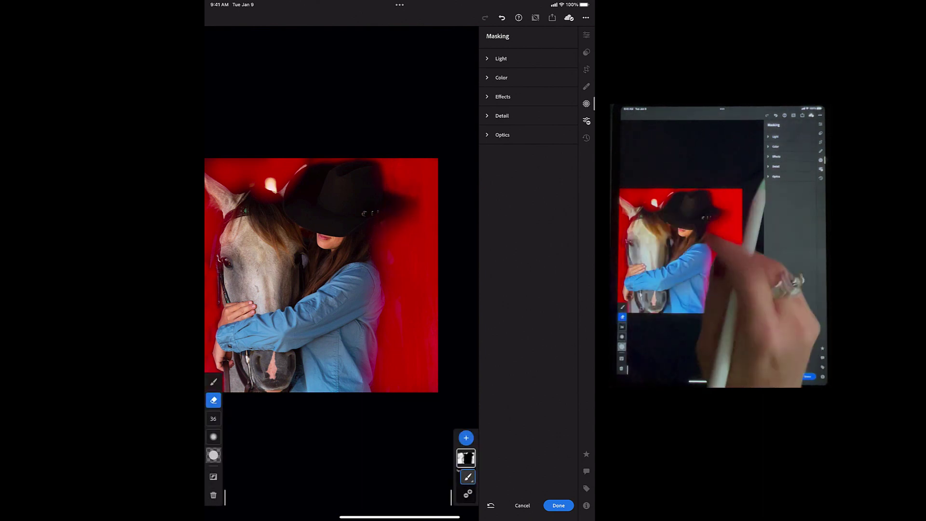
Darken the masked background with Exposure -1.20 and Highlights, Shadows and Blacks each at -100.
scroll(359, 265, down, 4)
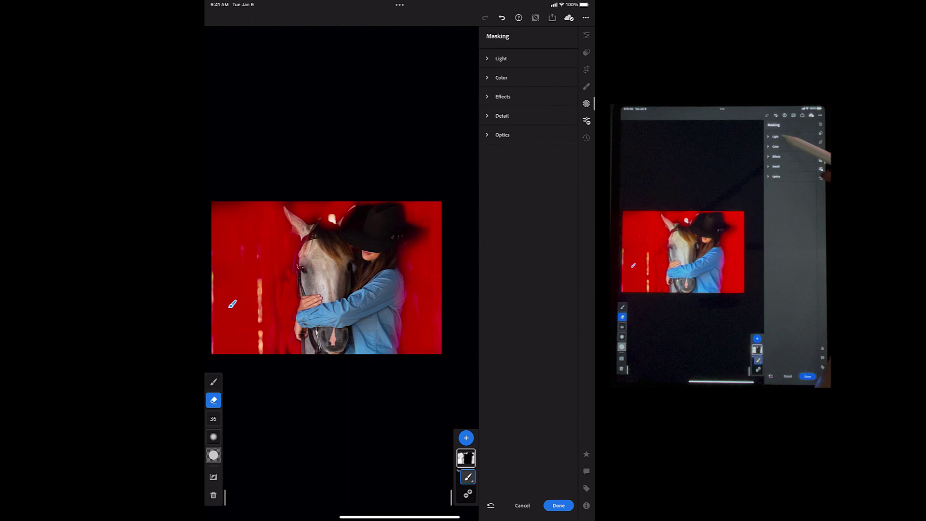
click(500, 58)
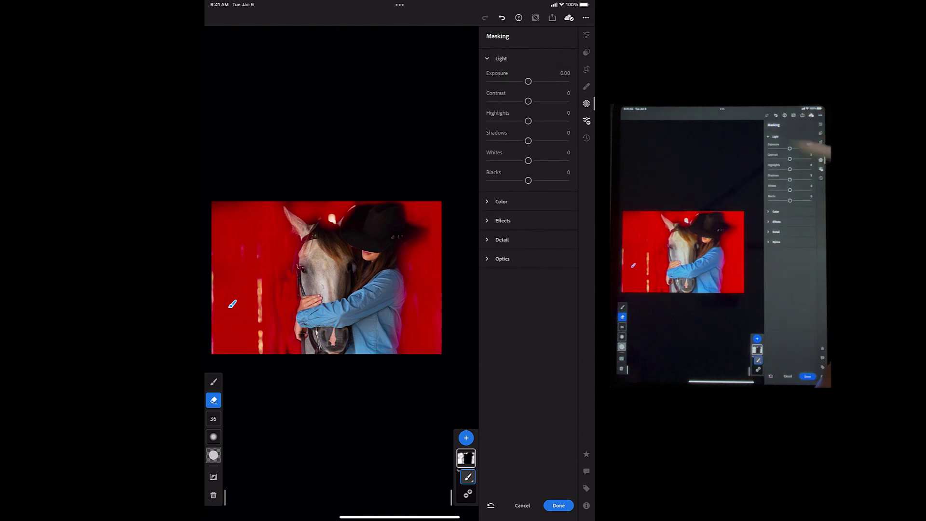
drag(530, 79, 502, 78)
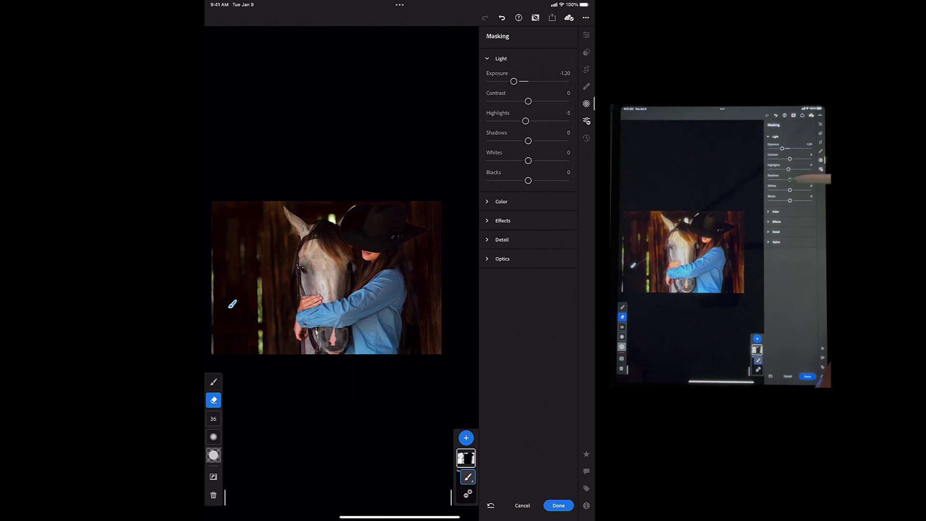
drag(526, 121, 482, 120)
drag(528, 140, 477, 145)
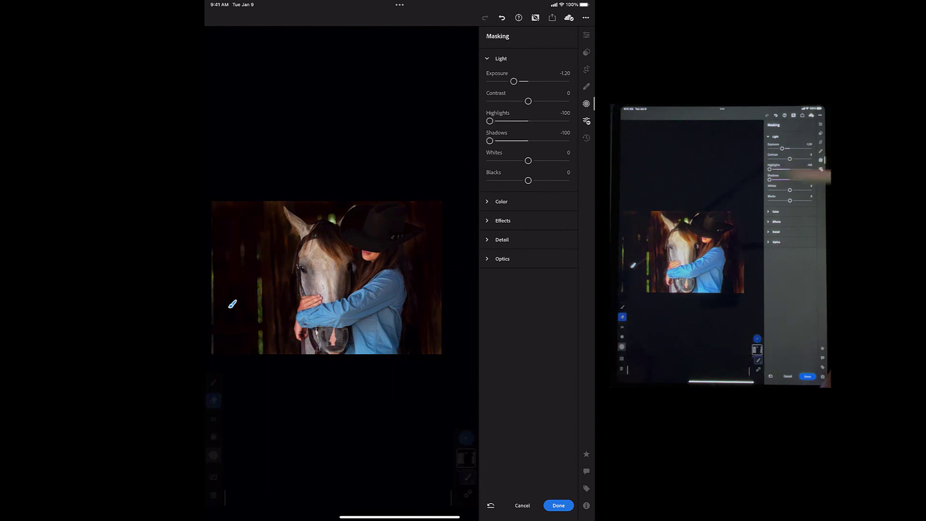
click(528, 180)
drag(504, 179, 492, 180)
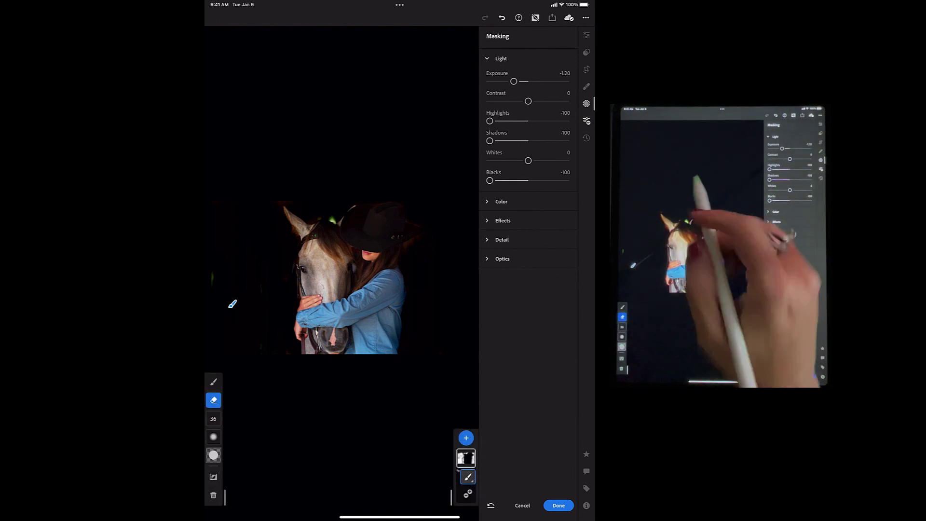
Switch back to adding to the mask, reduce the brush size to 24 and paint over the bright green spot between the horse's ears.
scroll(309, 212, up, 5)
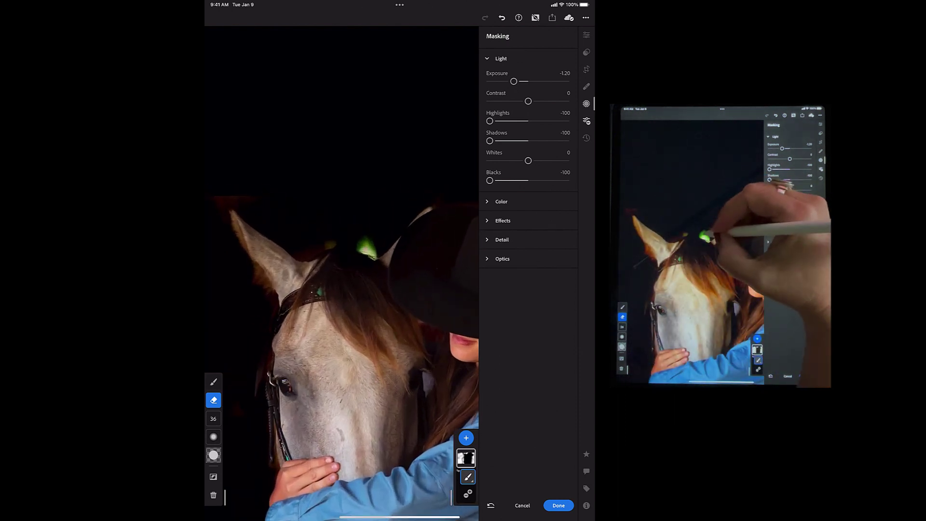
drag(365, 243, 368, 250)
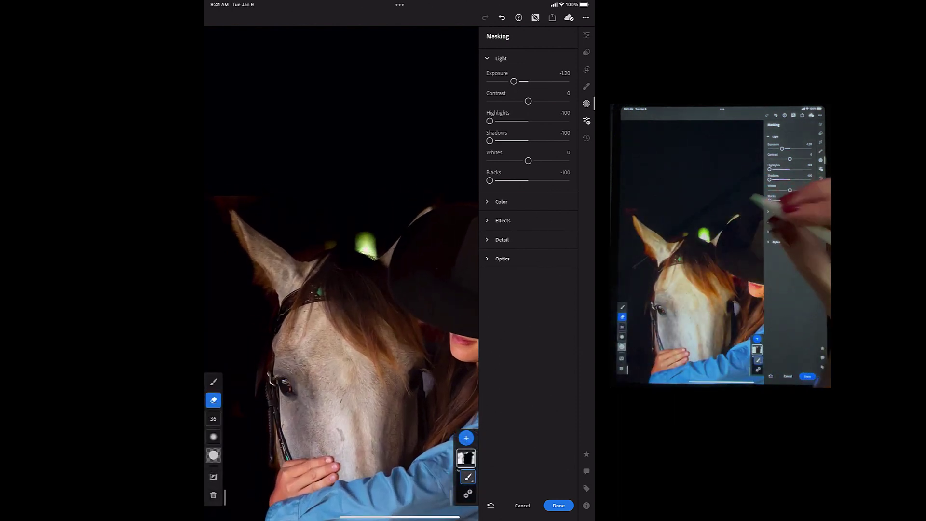
click(214, 381)
click(213, 381)
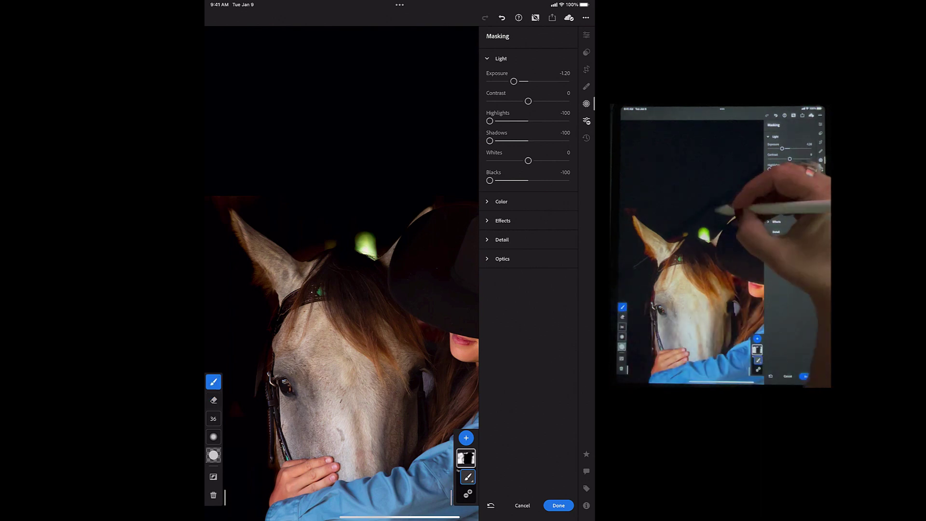
drag(371, 228, 367, 237)
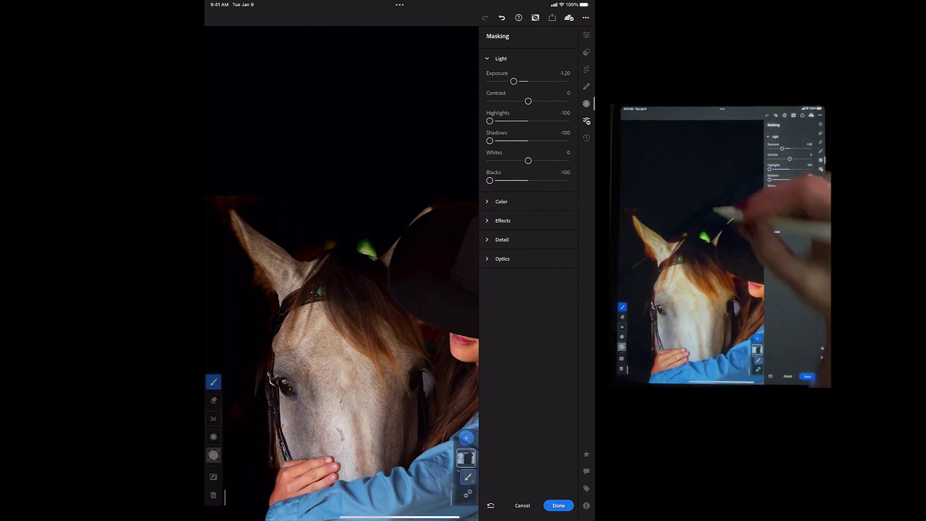
drag(214, 419, 213, 418)
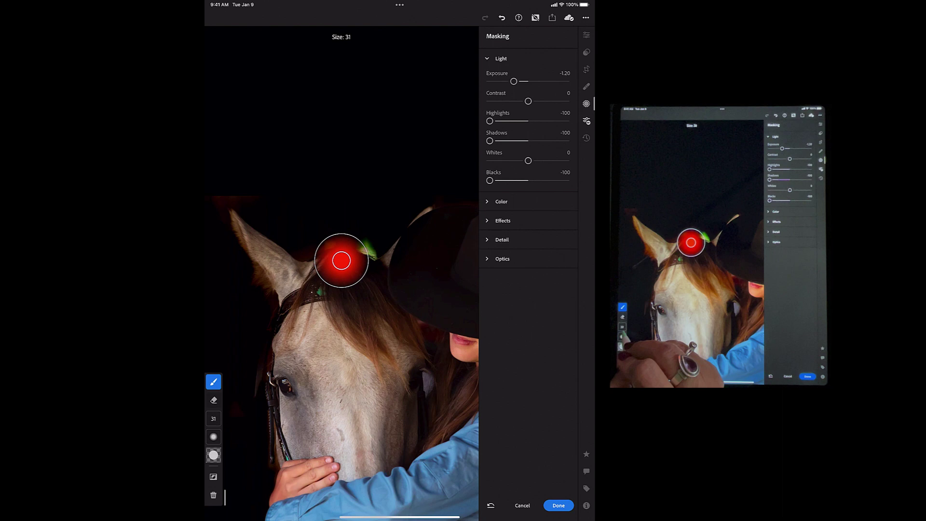
drag(213, 460, 213, 471)
mouse_move(379, 256)
mouse_down()
mouse_move(377, 247)
mouse_move(323, 248)
mouse_up()
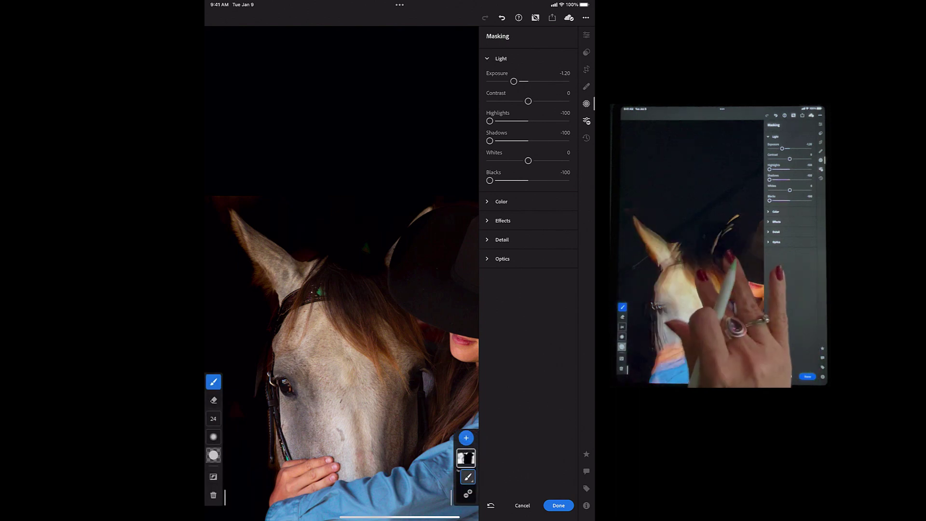
Paint the remaining reddish wall patches behind the woman's hair, beside the hat brim and above the crown into the background mask.
scroll(412, 330, down, 4)
scroll(415, 333, down, 3)
scroll(415, 332, up, 3)
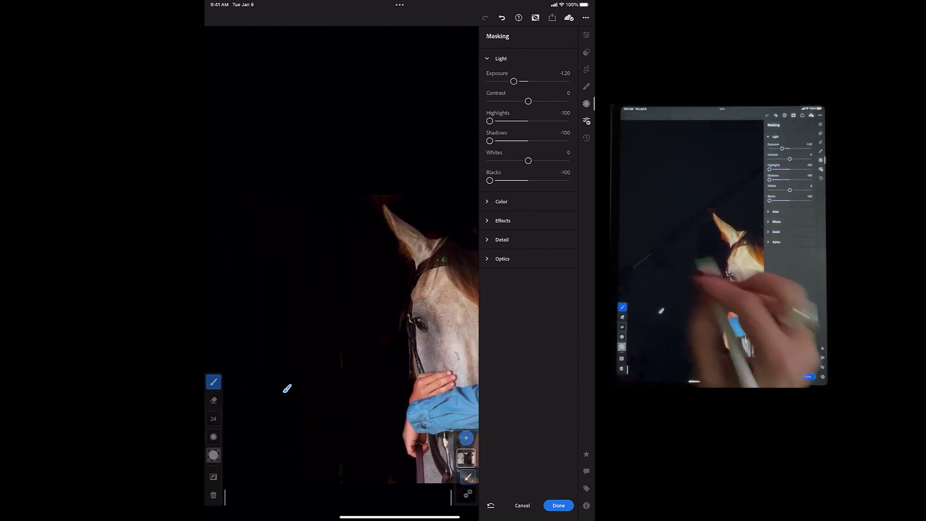
scroll(341, 289, down, 5)
scroll(341, 308, up, 5)
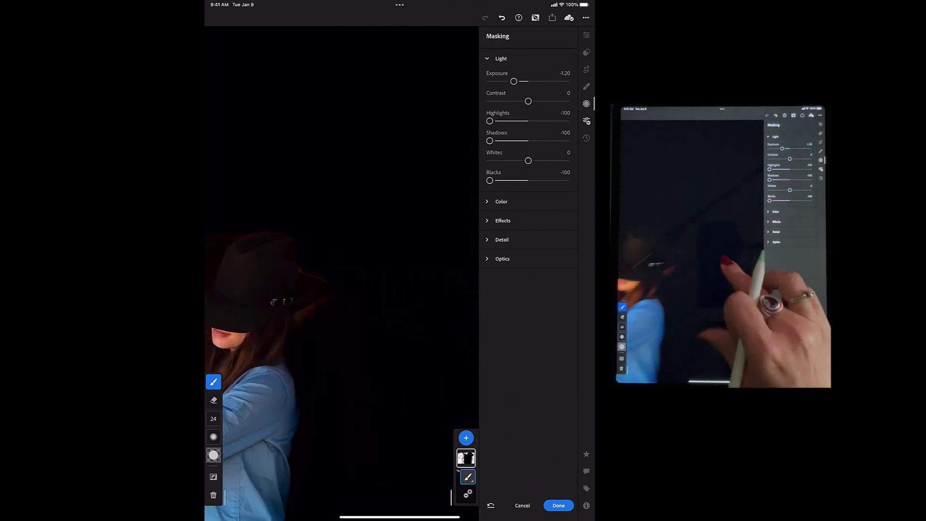
drag(318, 330, 352, 300)
drag(322, 272, 341, 271)
drag(249, 239, 286, 227)
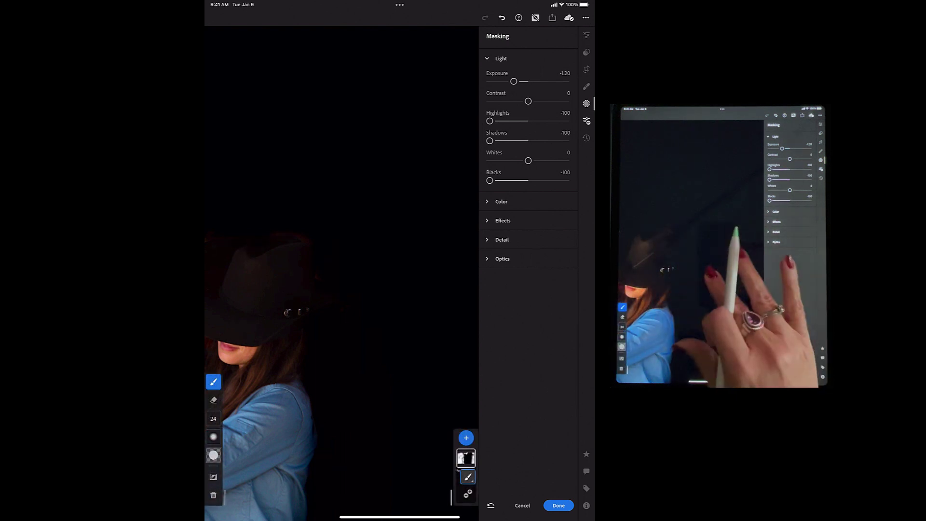
Paint over the bright rim along the hat brim's edge facing the horse and the green spot beside it.
scroll(396, 333, down, 5)
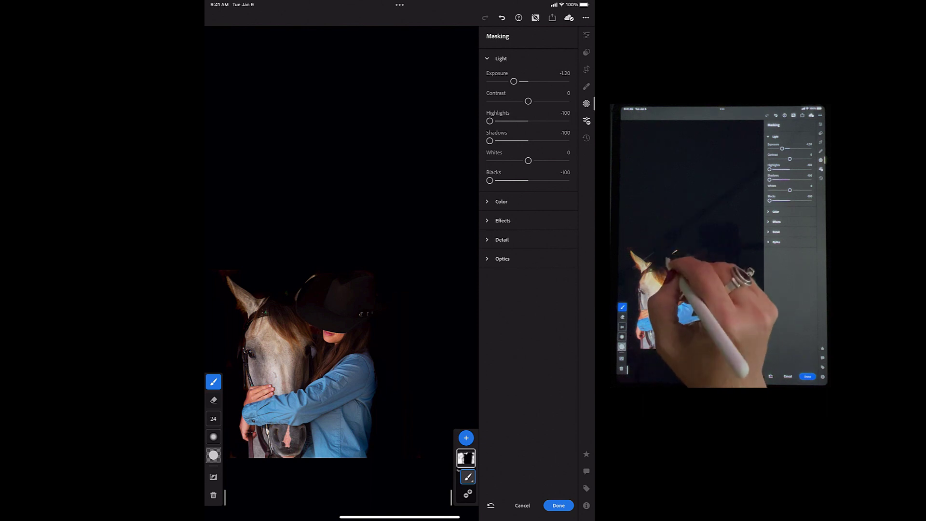
scroll(333, 314, up, 5)
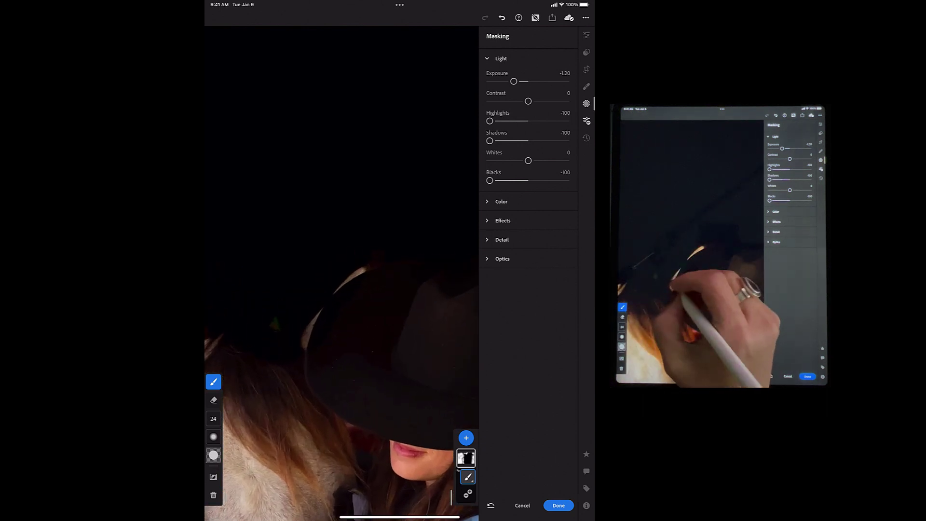
mouse_move(303, 345)
mouse_down()
mouse_move(317, 314)
mouse_move(371, 265)
mouse_up()
mouse_move(312, 326)
mouse_down()
mouse_move(320, 311)
mouse_move(252, 335)
mouse_move(267, 320)
mouse_up()
scroll(395, 289, down, 10)
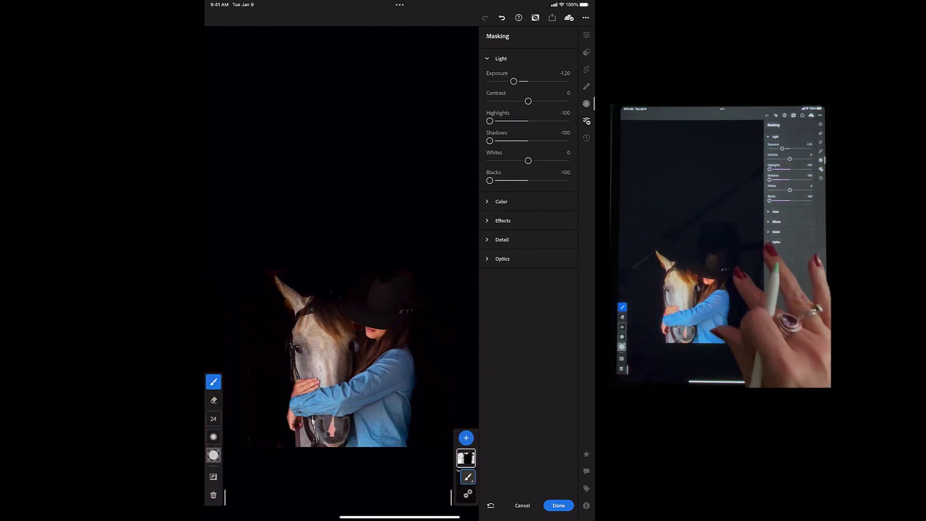
Look through the mask's other adjustment groups, including Optics with Moiré and Defringe, and return to its Light settings.
scroll(345, 328, up, 5)
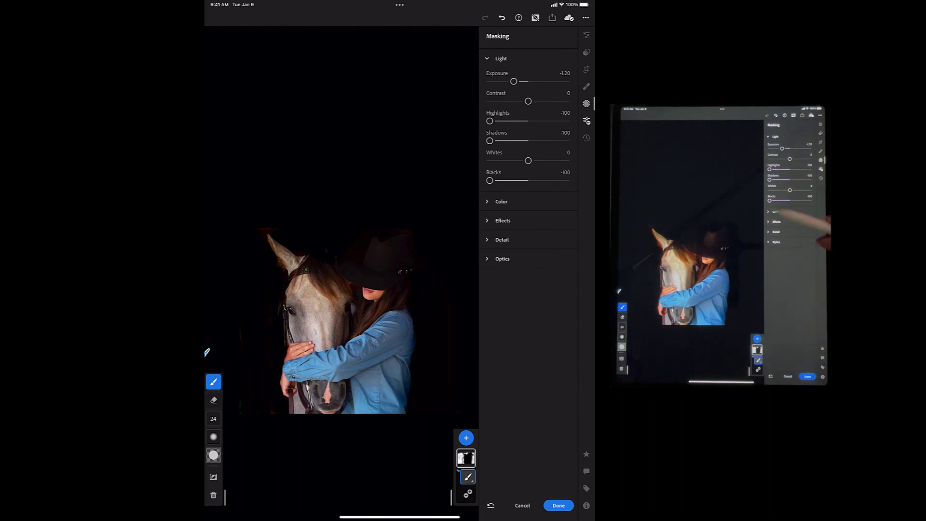
click(502, 201)
click(503, 242)
click(502, 195)
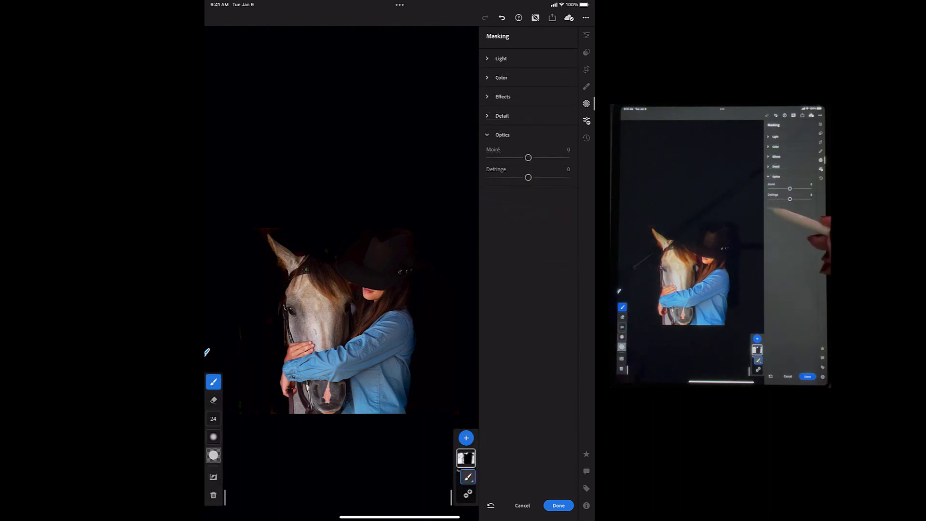
click(502, 58)
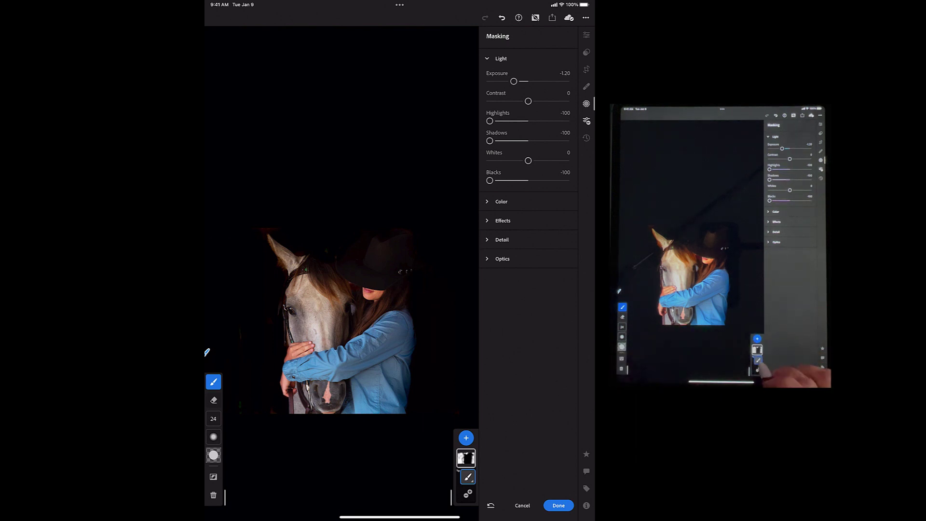
Display the background mask's options for adding, subtracting, duplicating and inverting, and finish the masking.
click(466, 458)
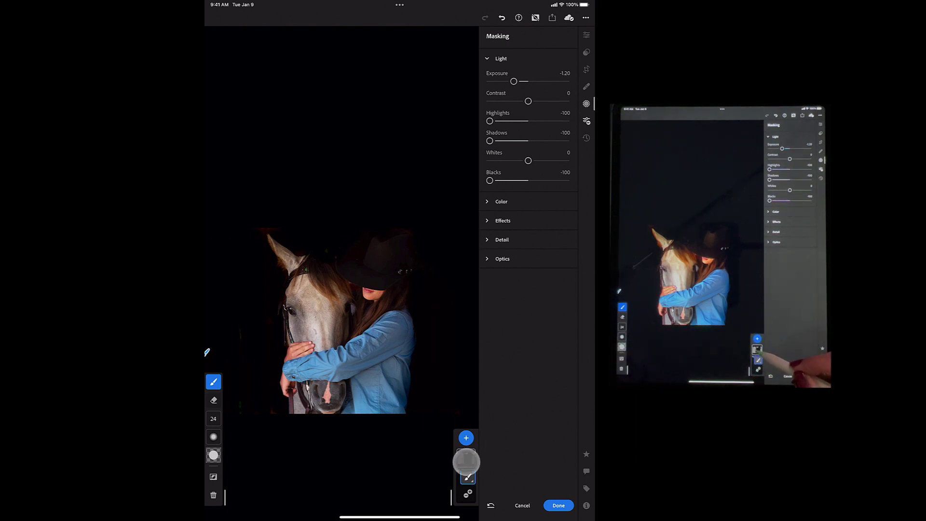
right_click(466, 461)
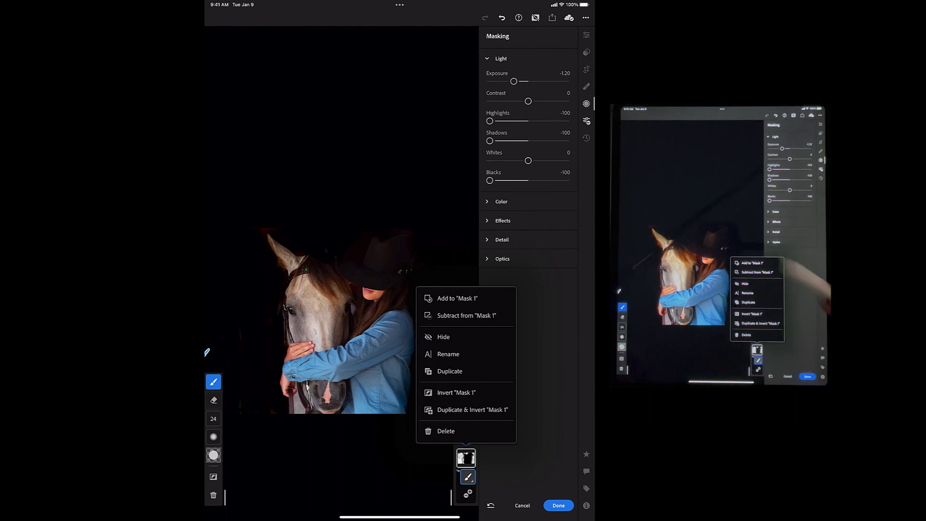
click(558, 505)
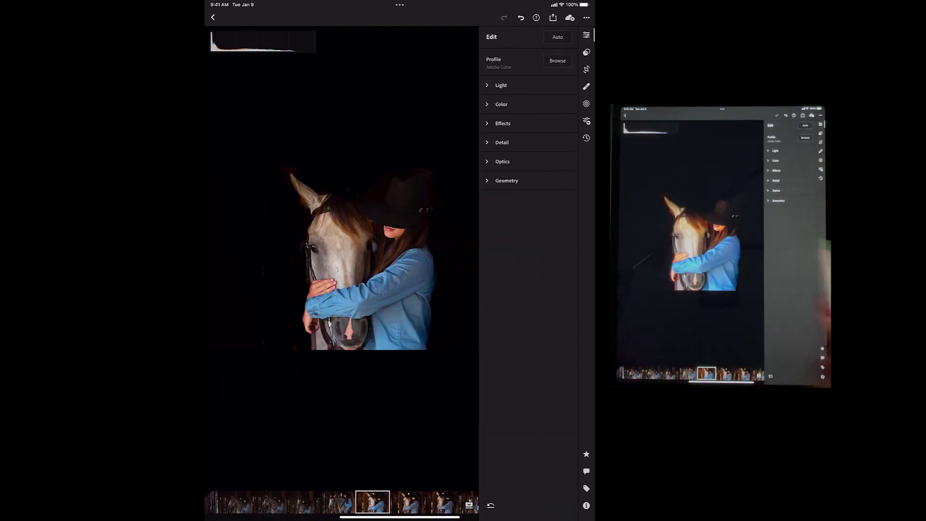